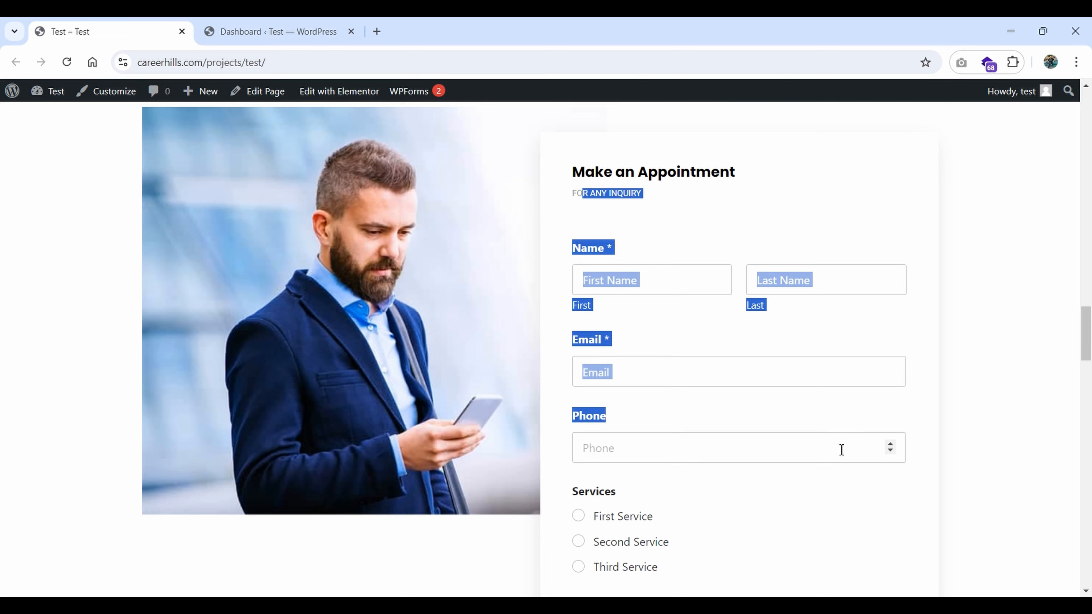
Step: Review the appointment form on the Test page, and open the WPForms CAPTCHA settings in the WordPress dashboard
scroll(841, 456, "down", 8)
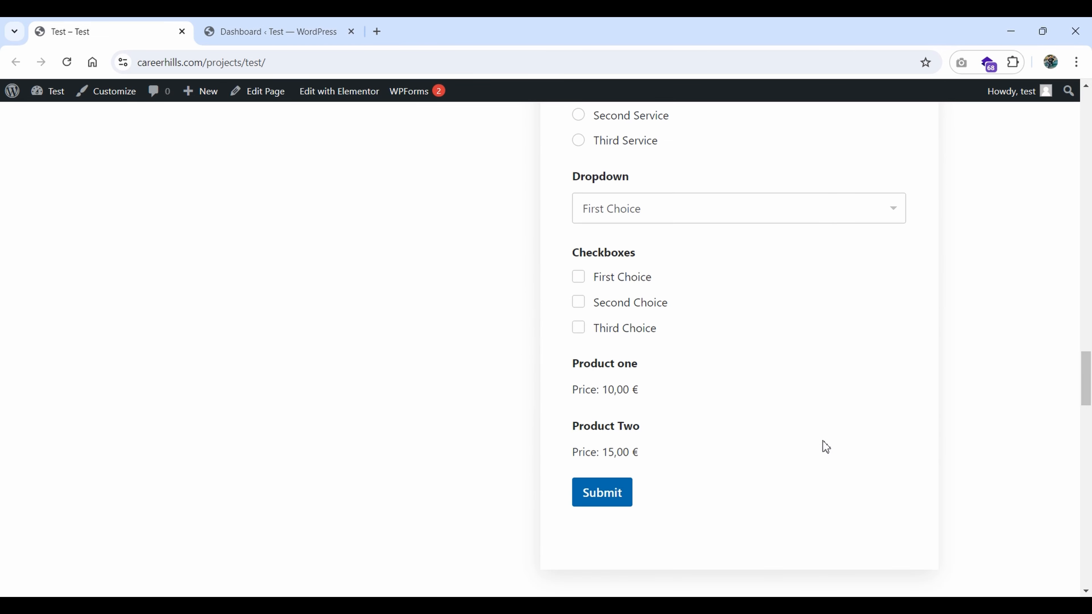
left_click(262, 22)
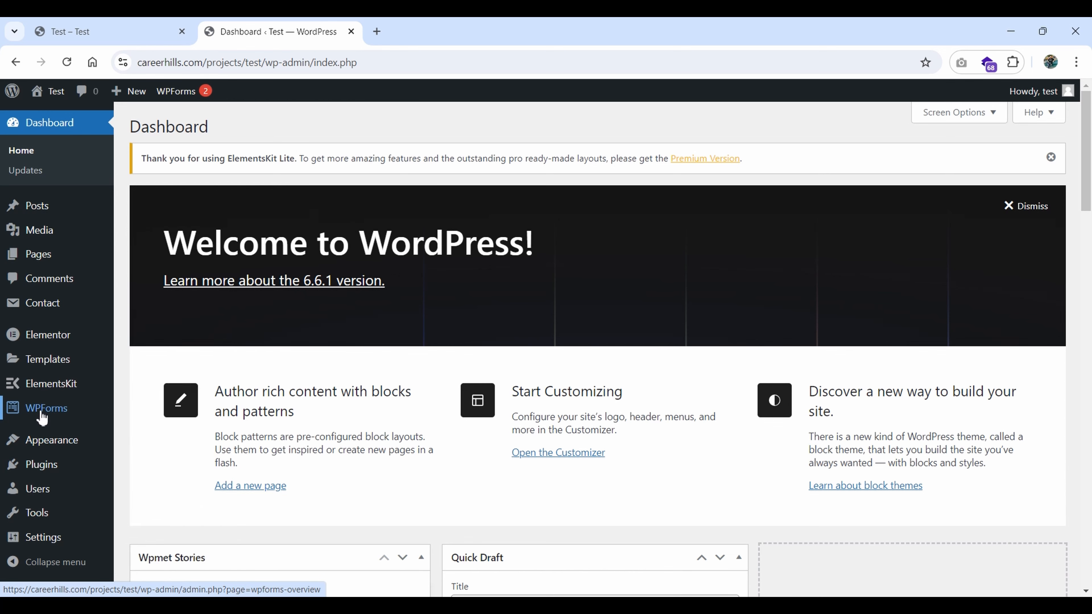
mouse_move(44, 418)
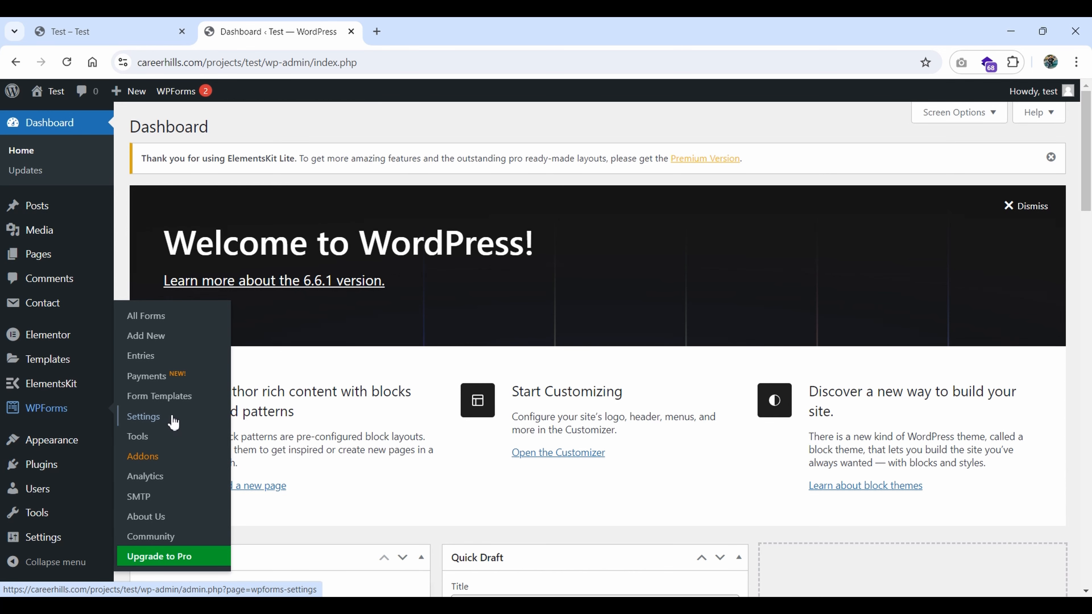
left_click(152, 423)
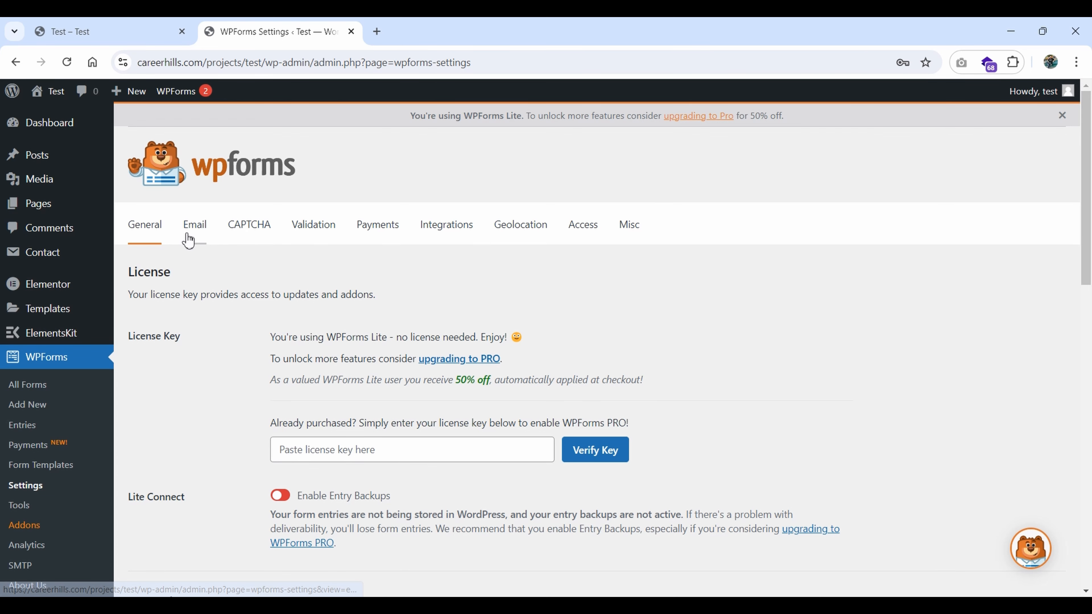
left_click(262, 235)
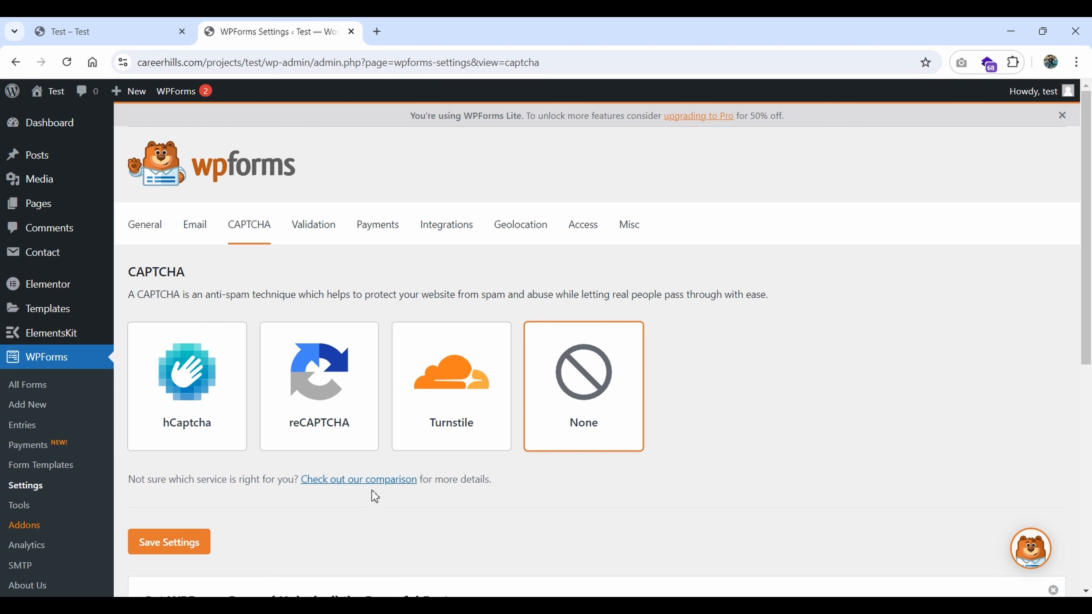
Step: Choose reCAPTCHA as the CAPTCHA service and set its type to Checkbox reCAPTCHA v2
left_click(318, 403)
scroll(318, 403, "down", 10)
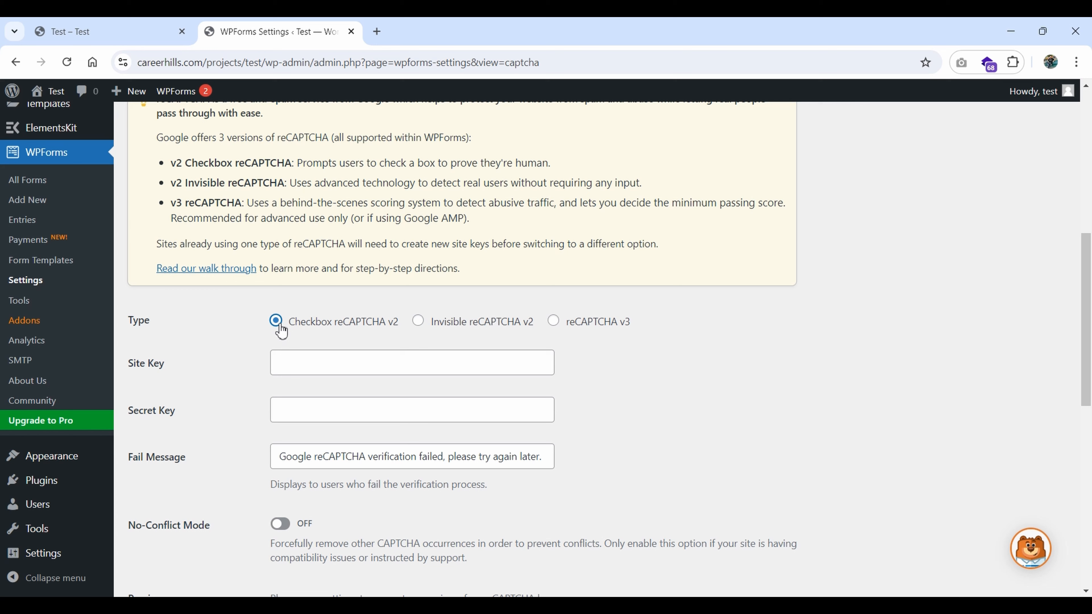
left_click(418, 324)
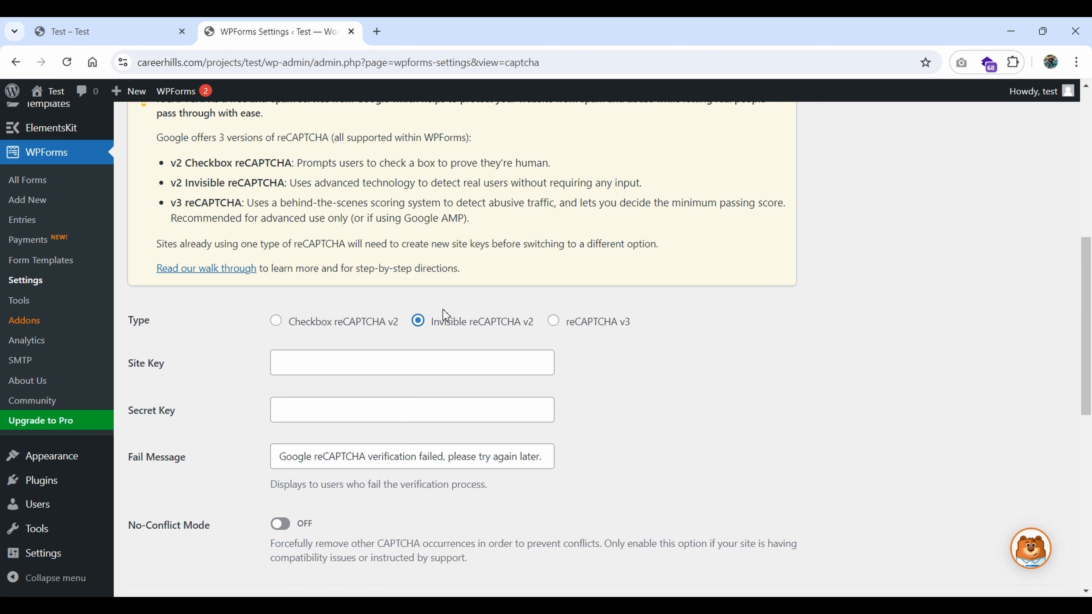
left_click(277, 327)
scroll(232, 362, "down", 2)
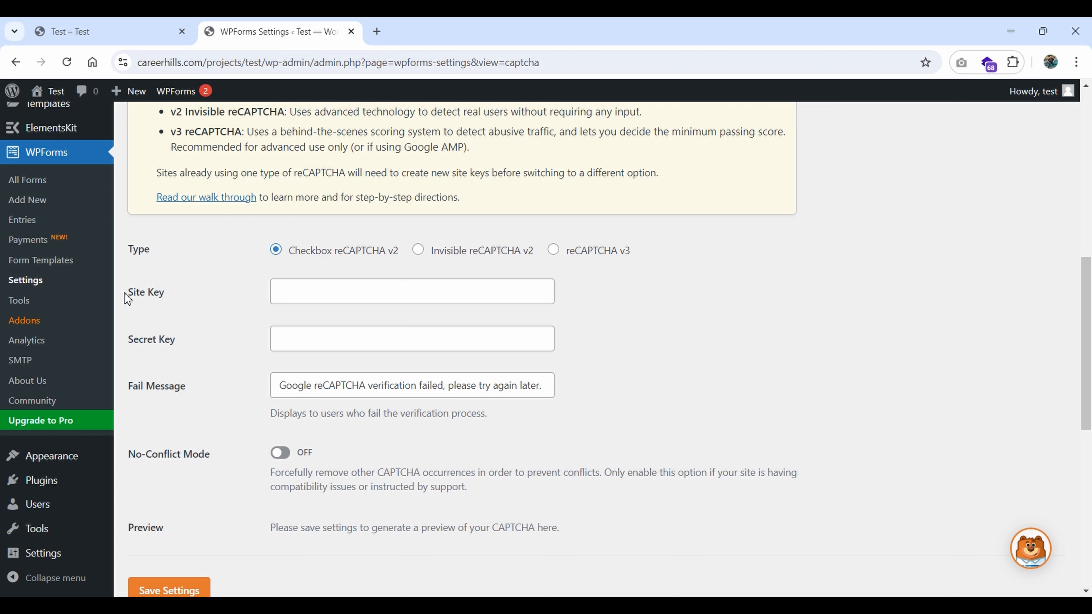
Step: Examine the reCAPTCHA settings, including the Site Key, Secret Key, Fail Message and No-Conflict Mode fields
left_click_drag(177, 336, 135, 338)
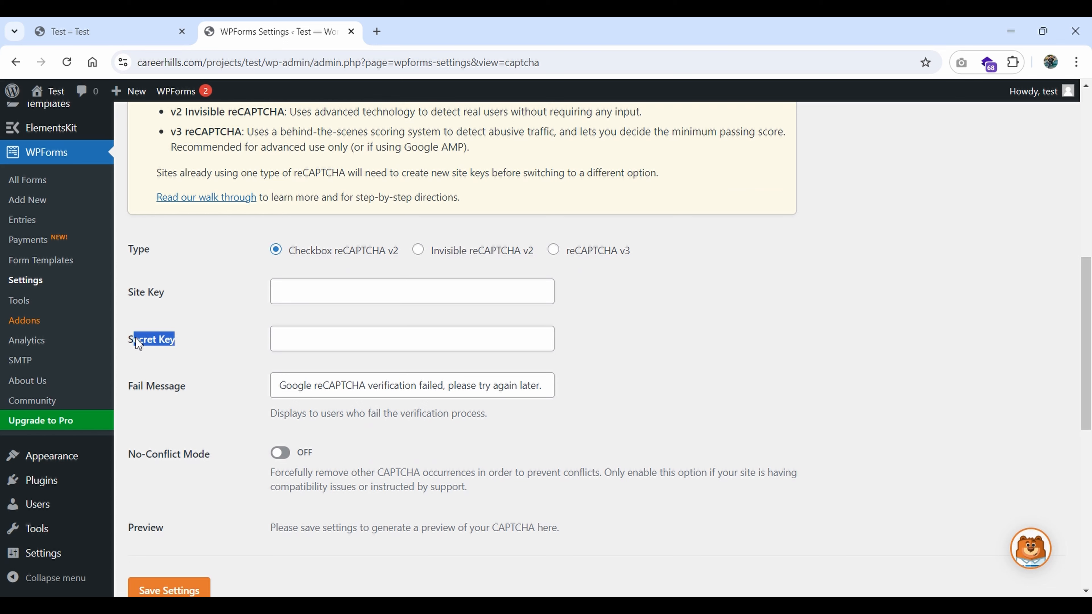
left_click(214, 345)
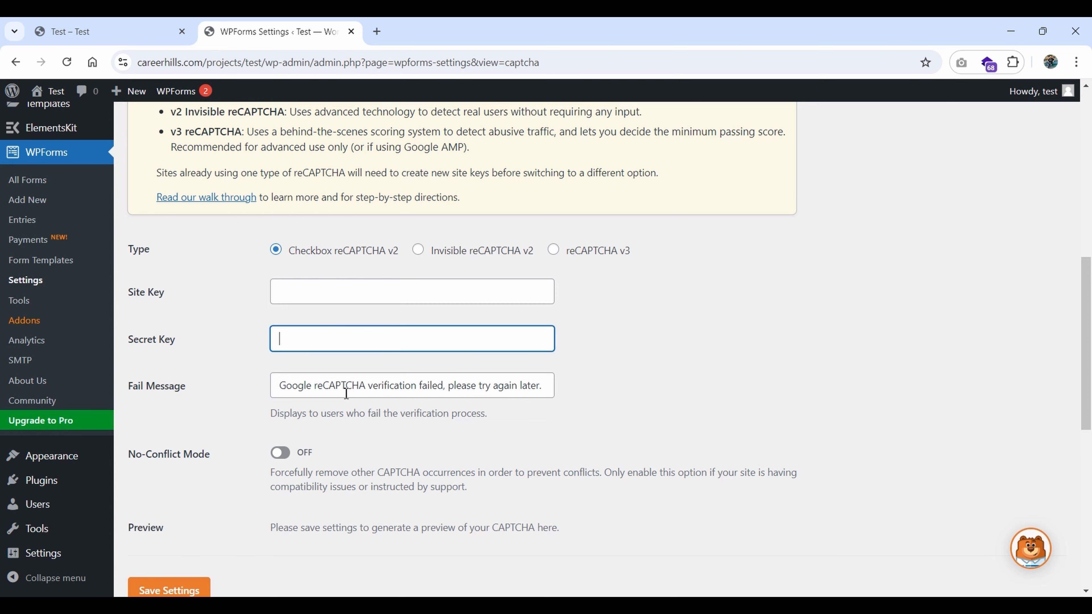
scroll(346, 394, "down", 2)
scroll(346, 395, "up", 2)
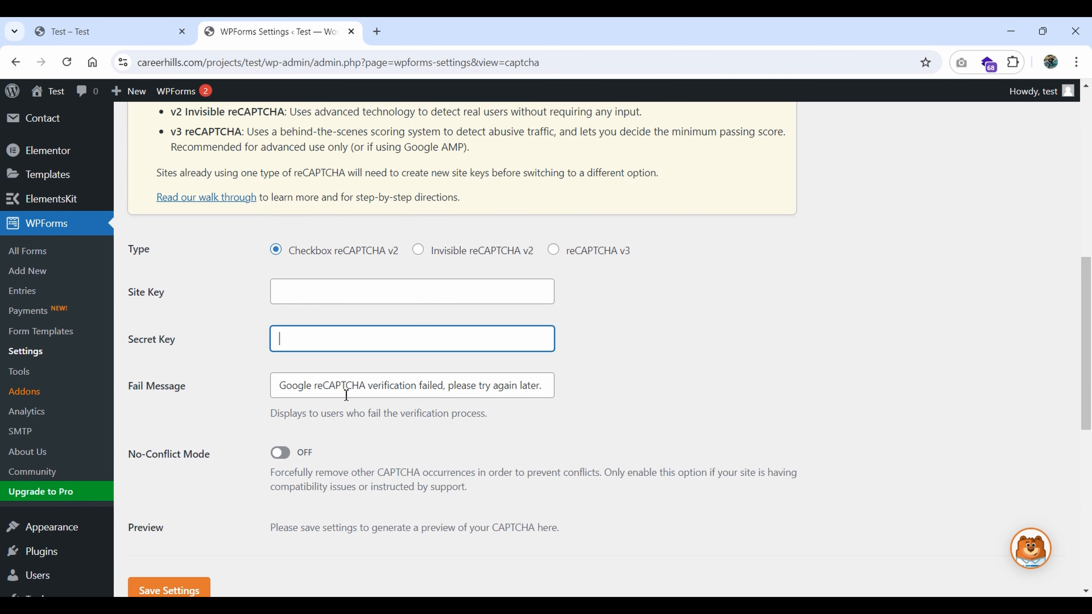
scroll(346, 395, "up", 2)
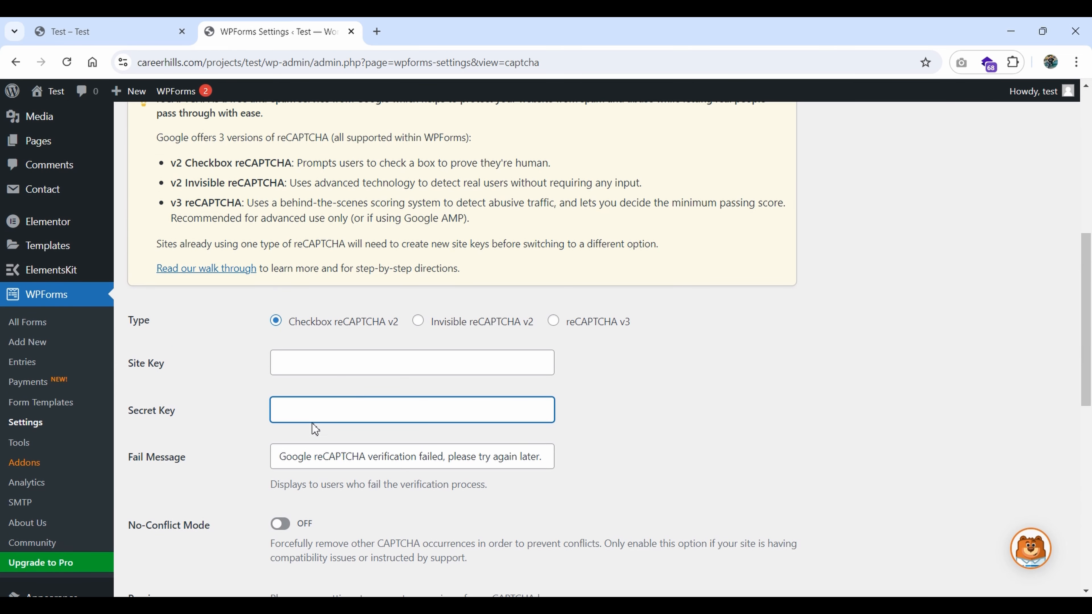
scroll(305, 437, "down", 2)
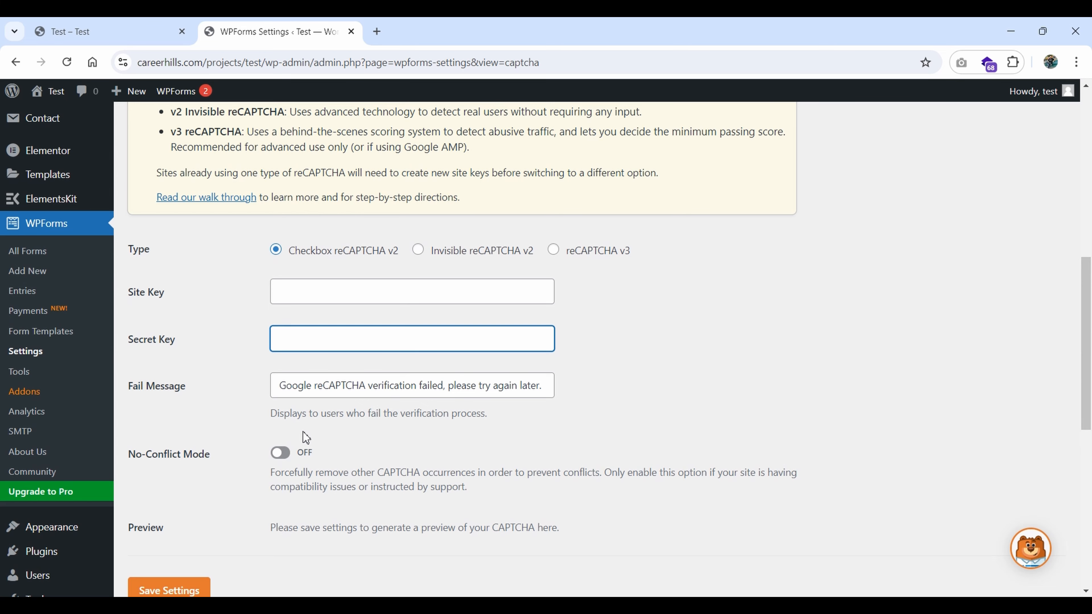
scroll(305, 441, "down", 2)
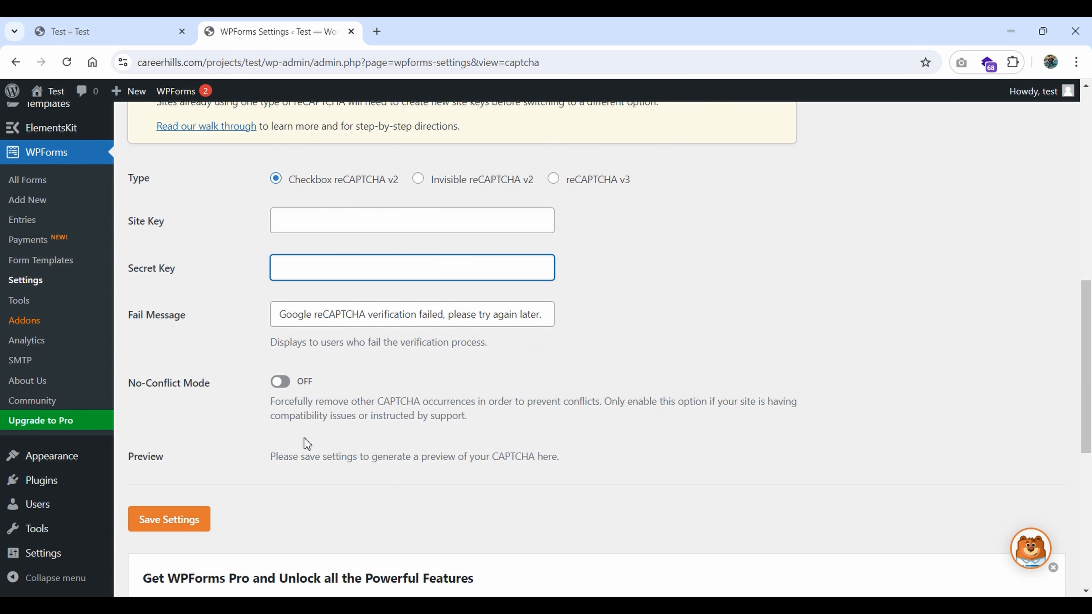
scroll(307, 443, "up", 6)
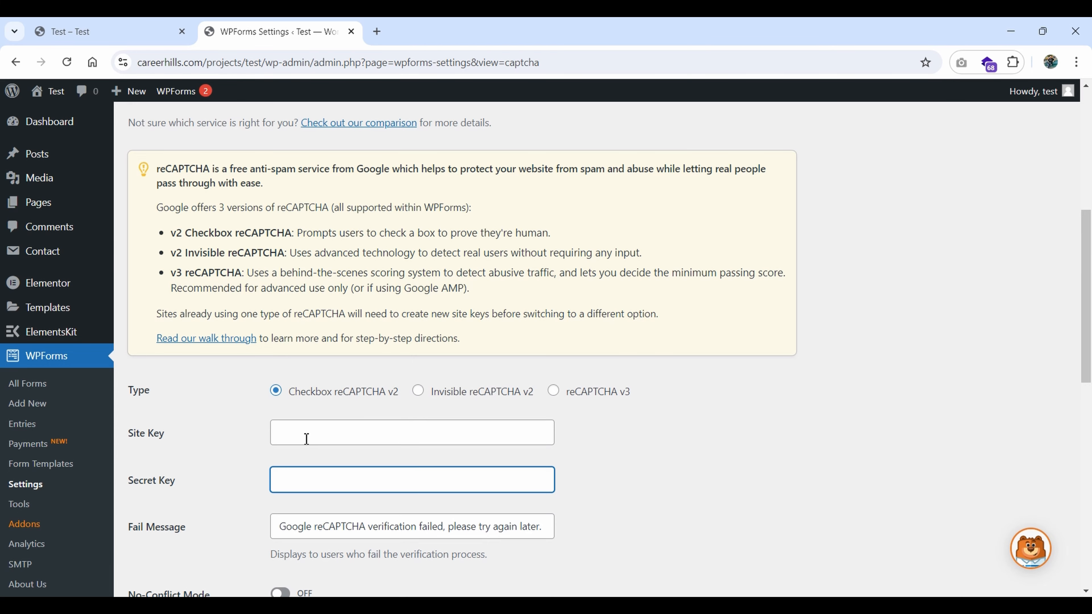
scroll(305, 438, "down", 2)
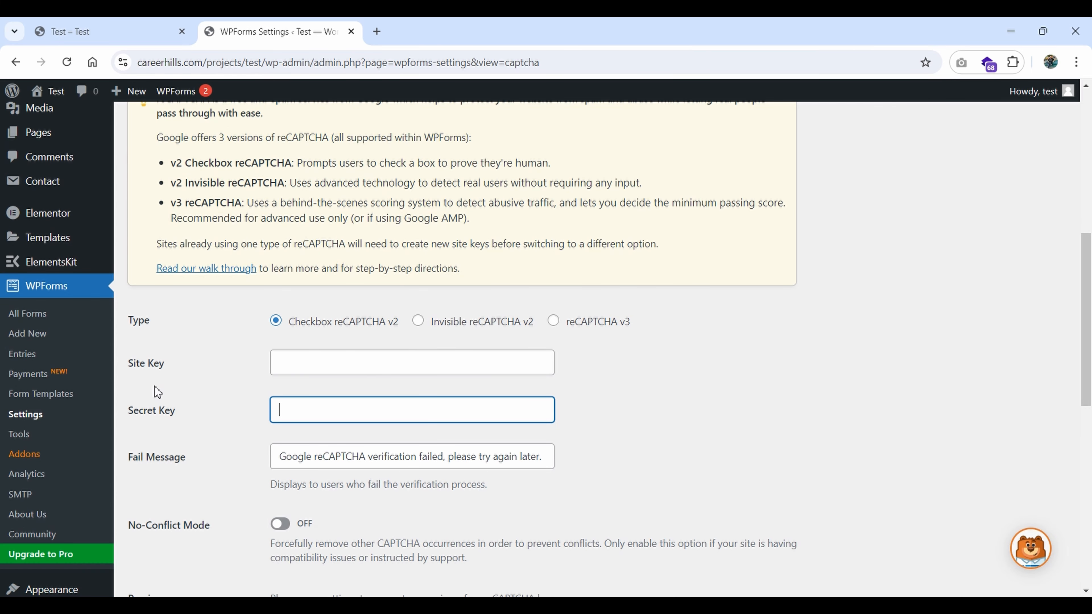
Step: Search Google for "google captcha" in a new browser tab
left_click(377, 31)
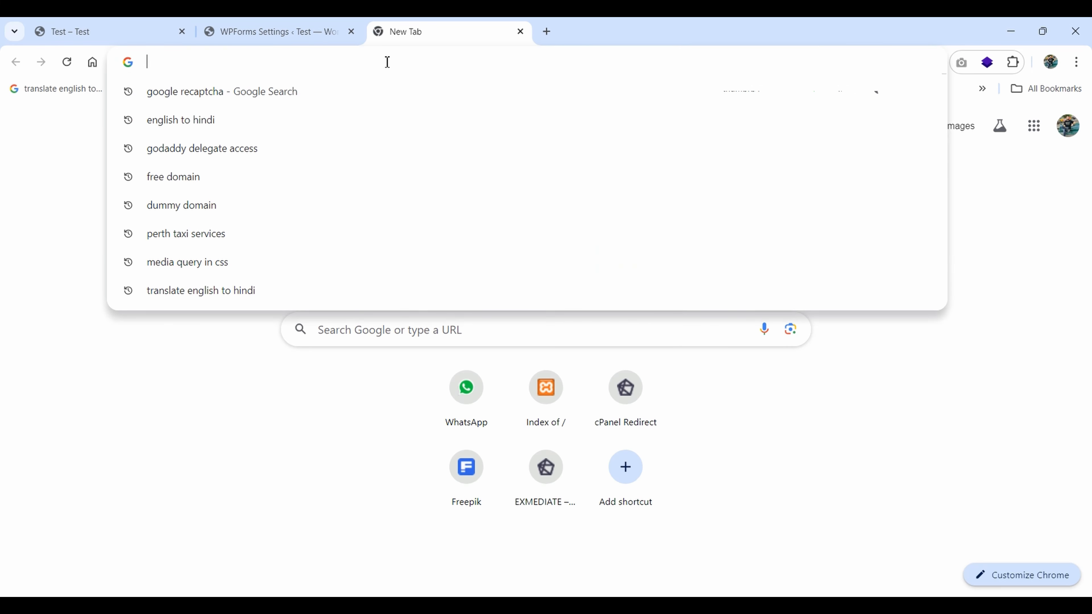
type("goo")
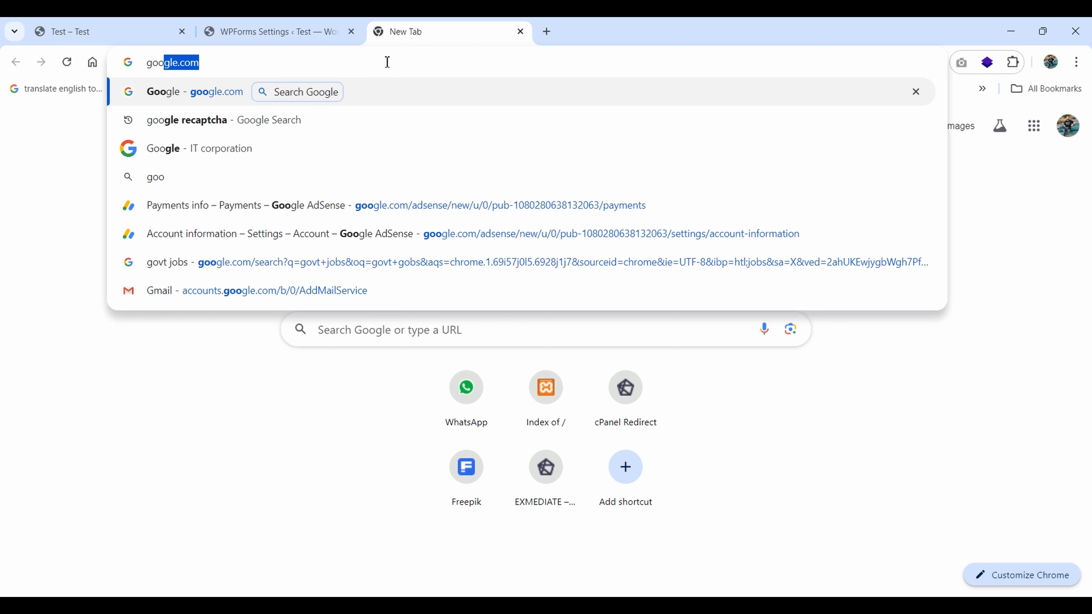
type("gle")
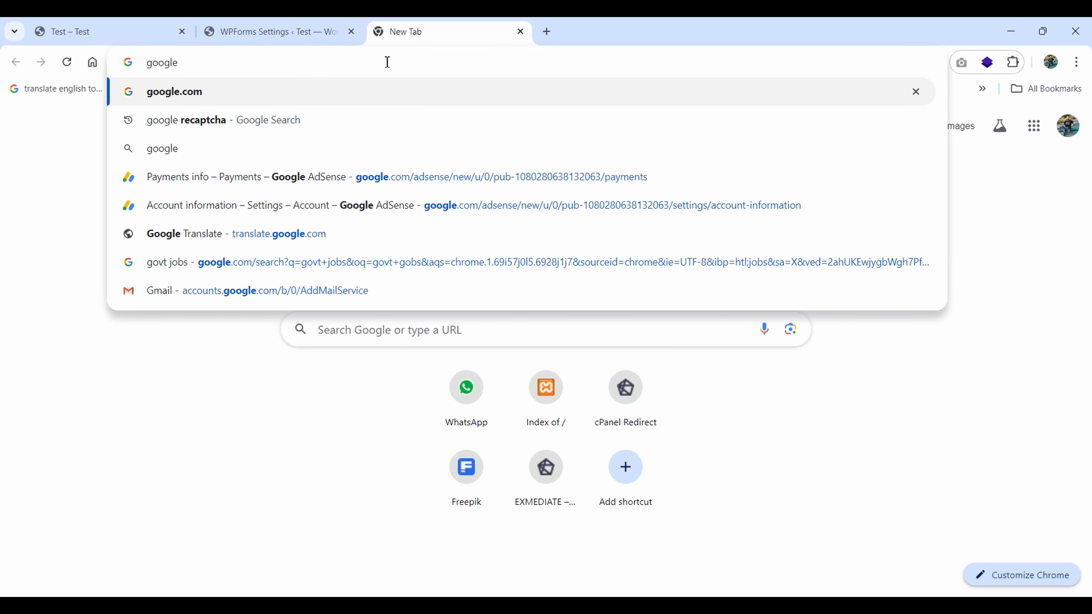
type(" a")
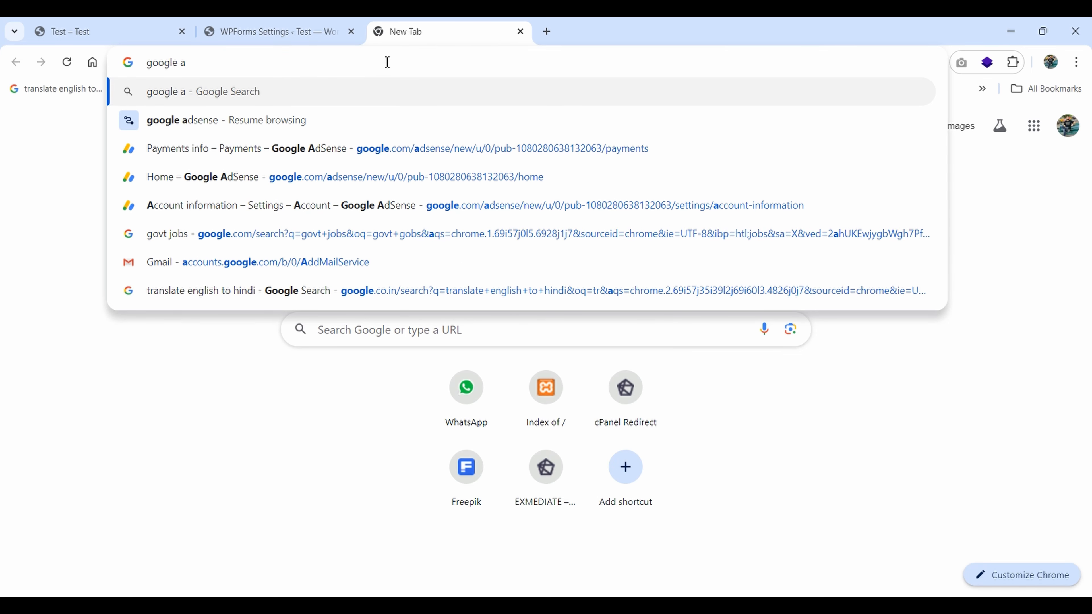
key("BackSpace")
key("BackSpace")
type("cap")
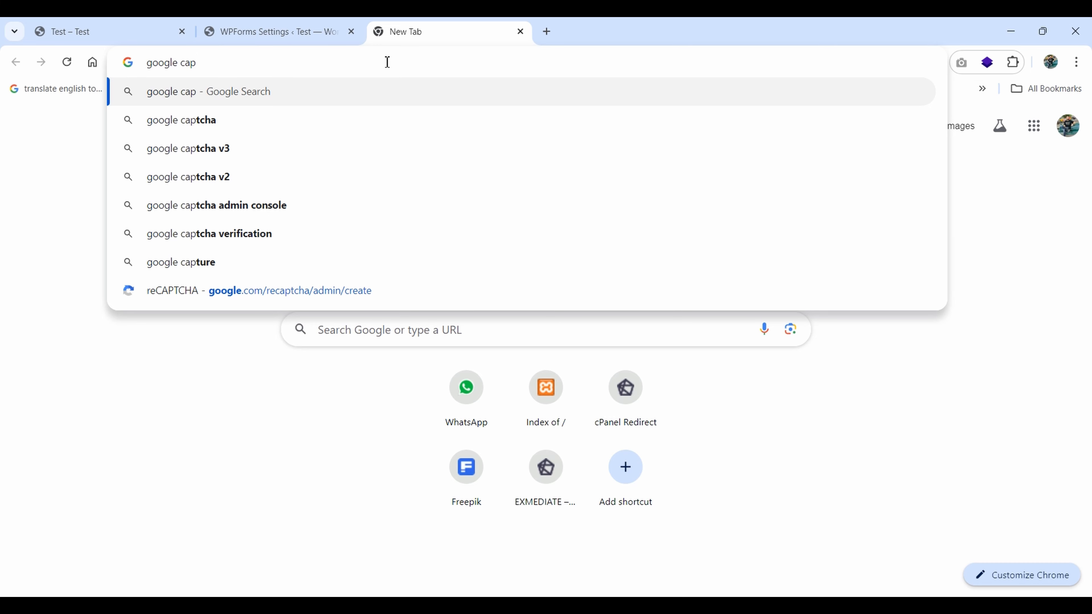
key("Down")
key("Return")
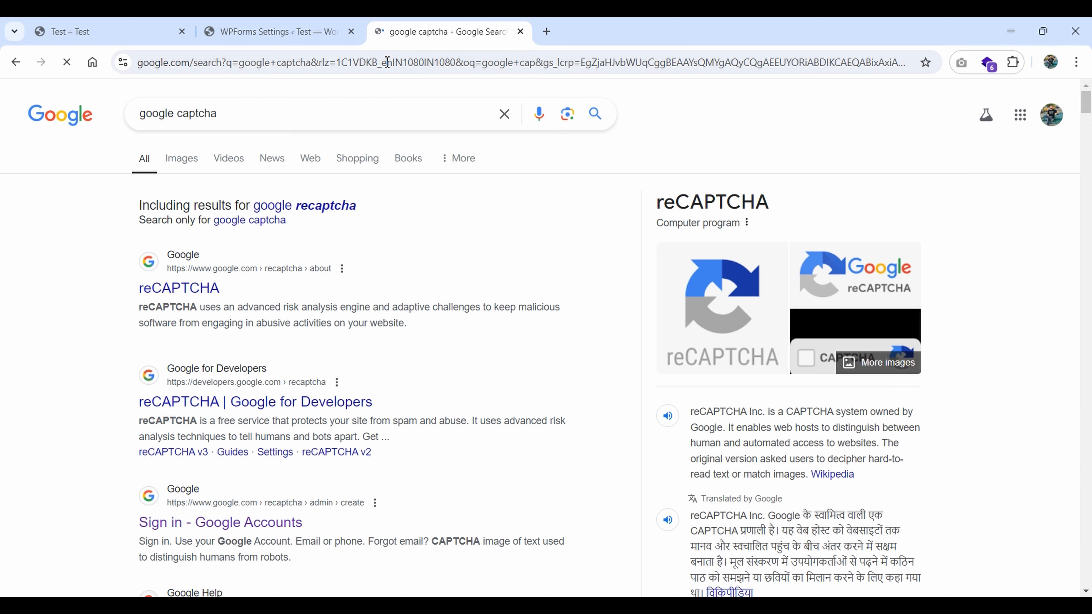
Step: Open the Google reCAPTCHA v3 Admin Console, start registering a new site and look over the registration form
left_click(185, 292)
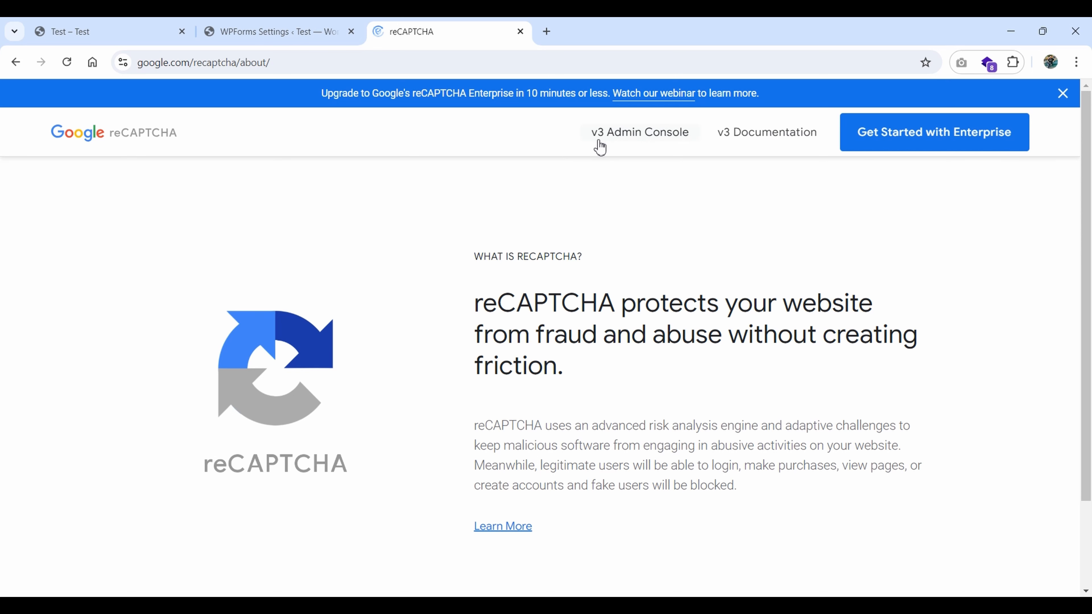
left_click(637, 139)
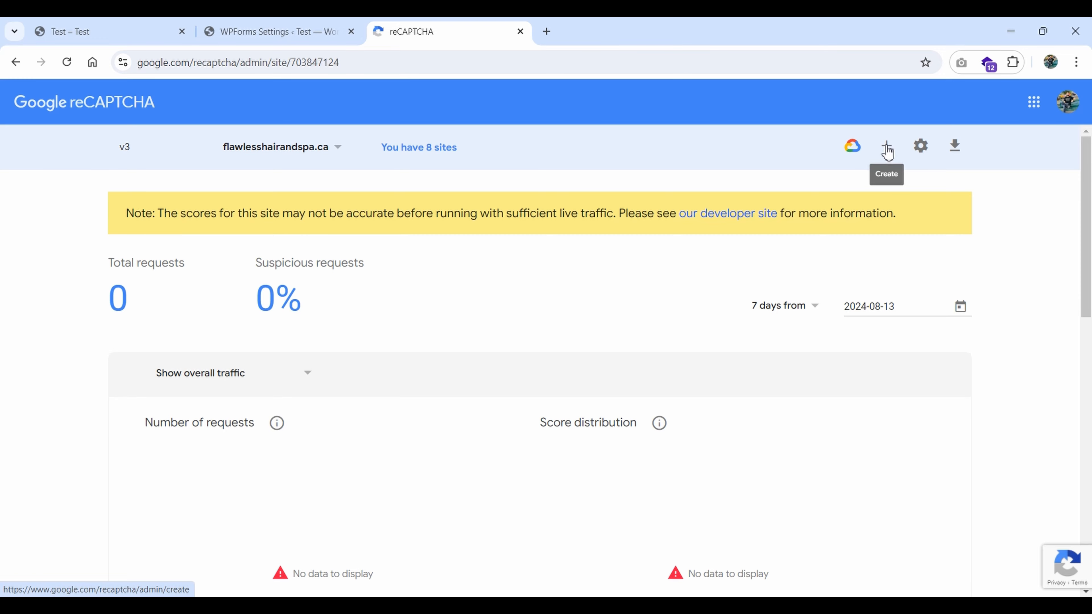
left_click(886, 149)
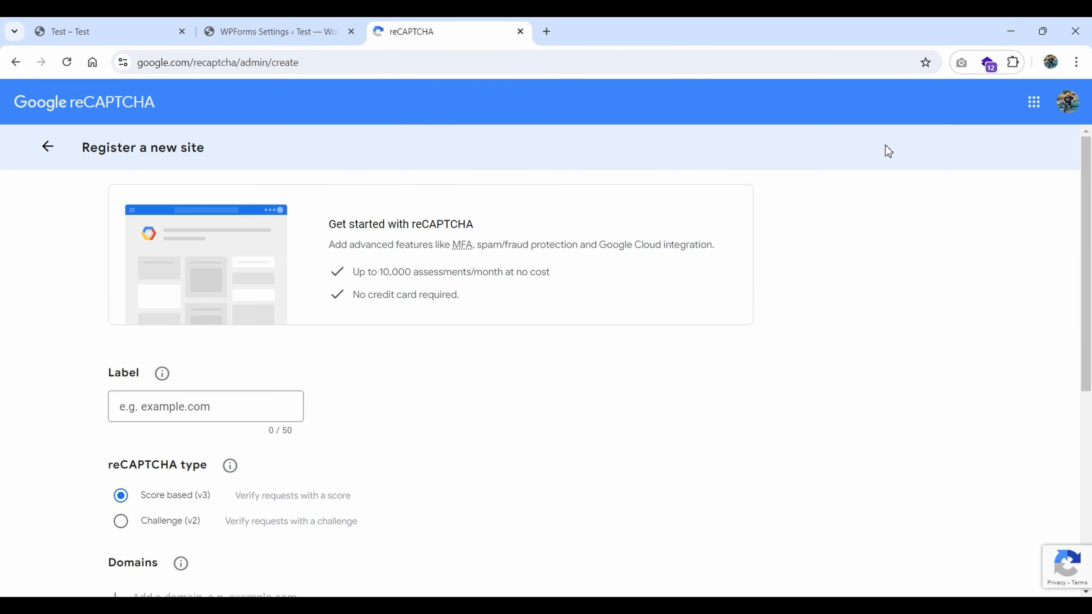
scroll(485, 402, "down", 3)
scroll(279, 288, "down", 5)
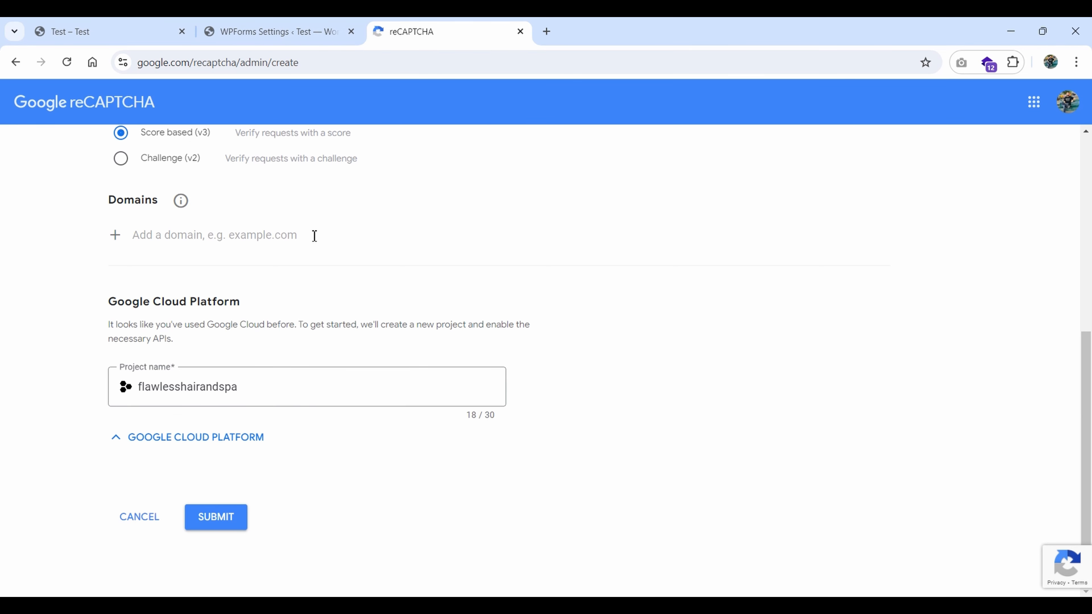
scroll(354, 313, "up", 6)
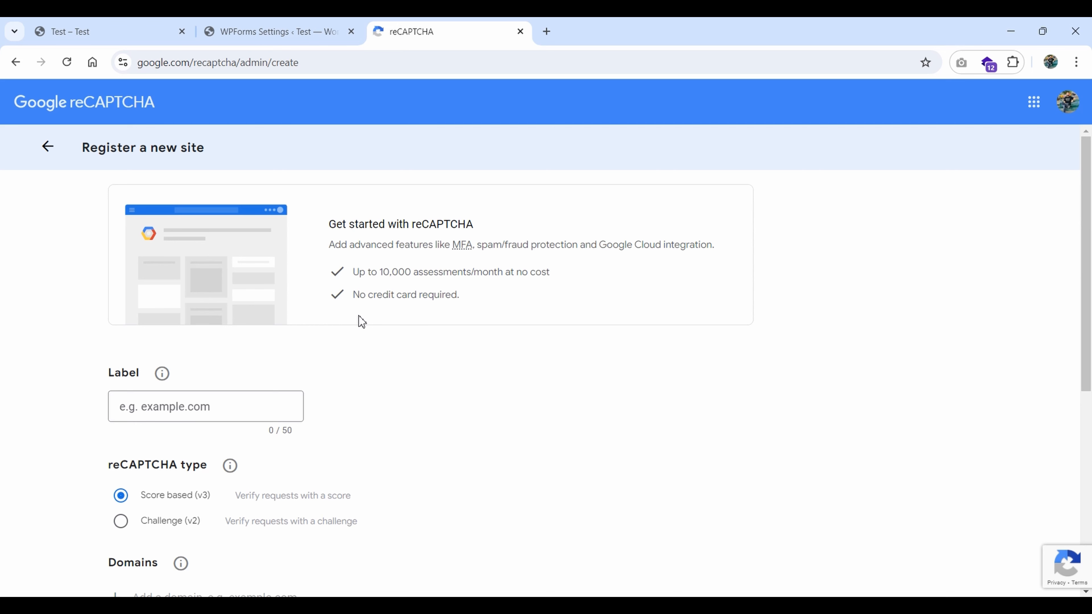
Step: Label the new site "Test Site" and set its reCAPTCHA type to Challenge (v2) with the "I'm not a robot" tickbox
left_click(189, 404)
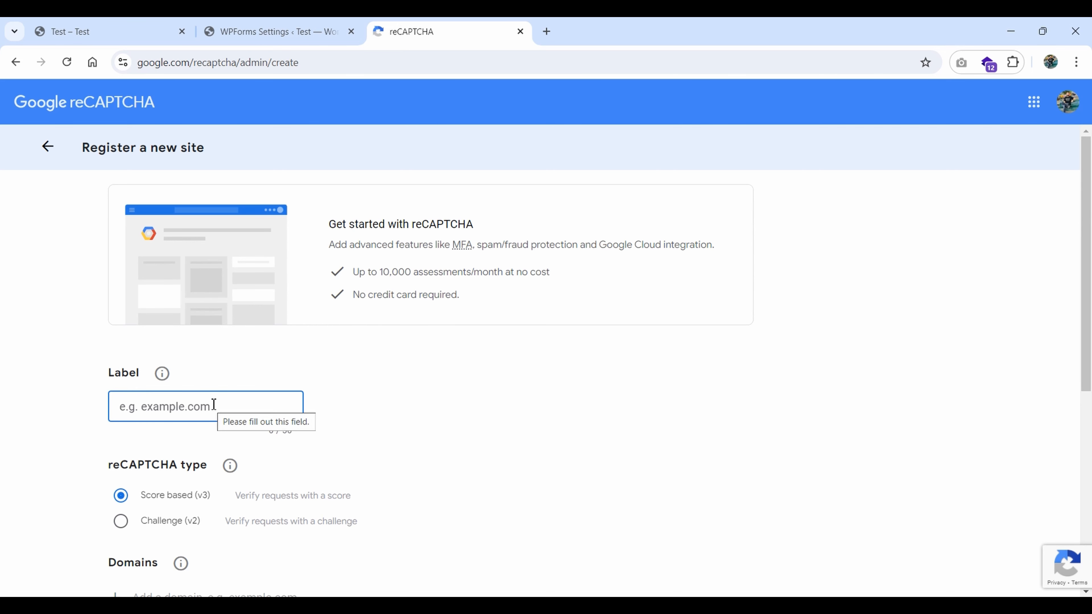
type("Test Site")
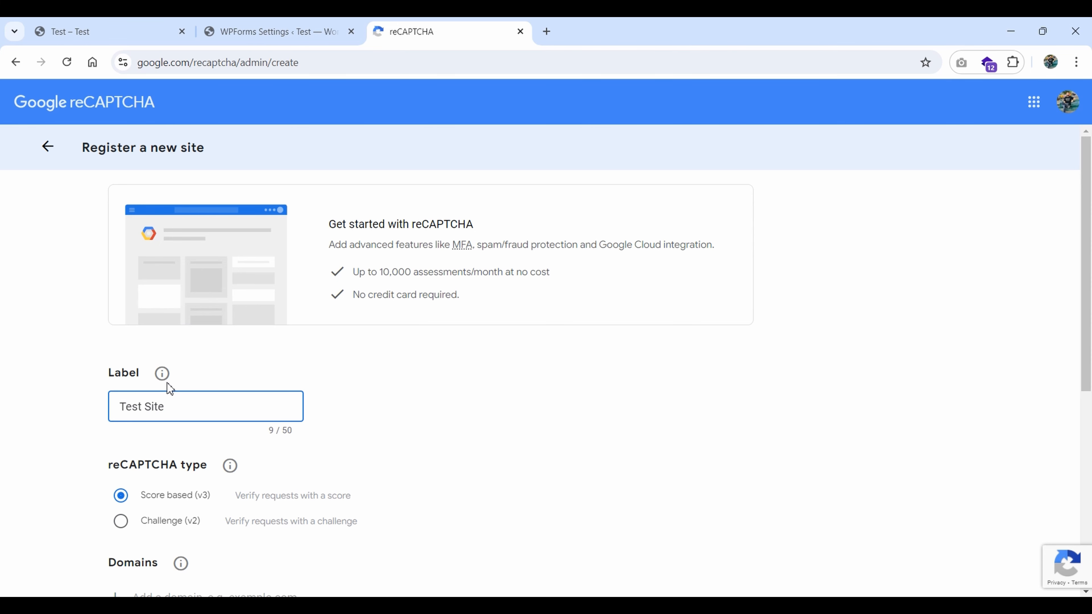
scroll(170, 387, "down", 5)
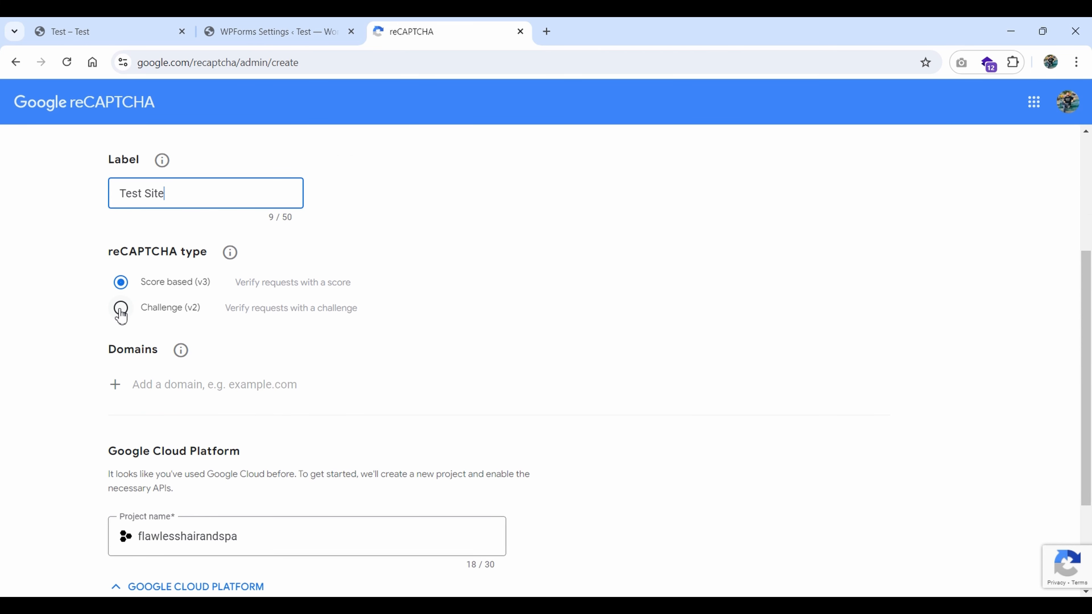
left_click(121, 308)
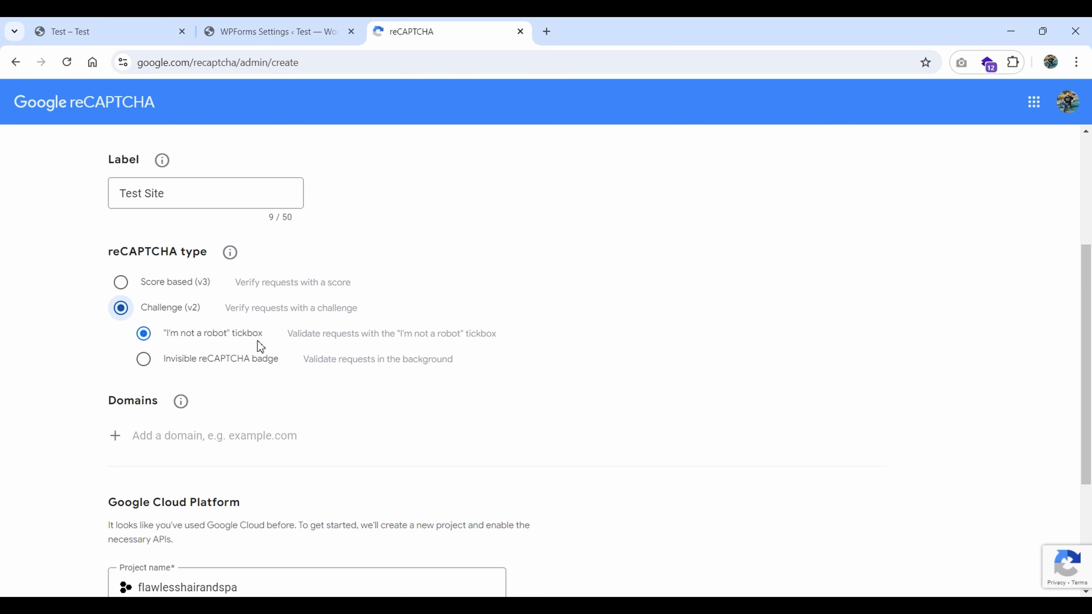
Step: Copy the Test page's web address and paste it into the Domains field of the reCAPTCHA registration form
scroll(261, 347, "down", 3)
left_click(228, 290)
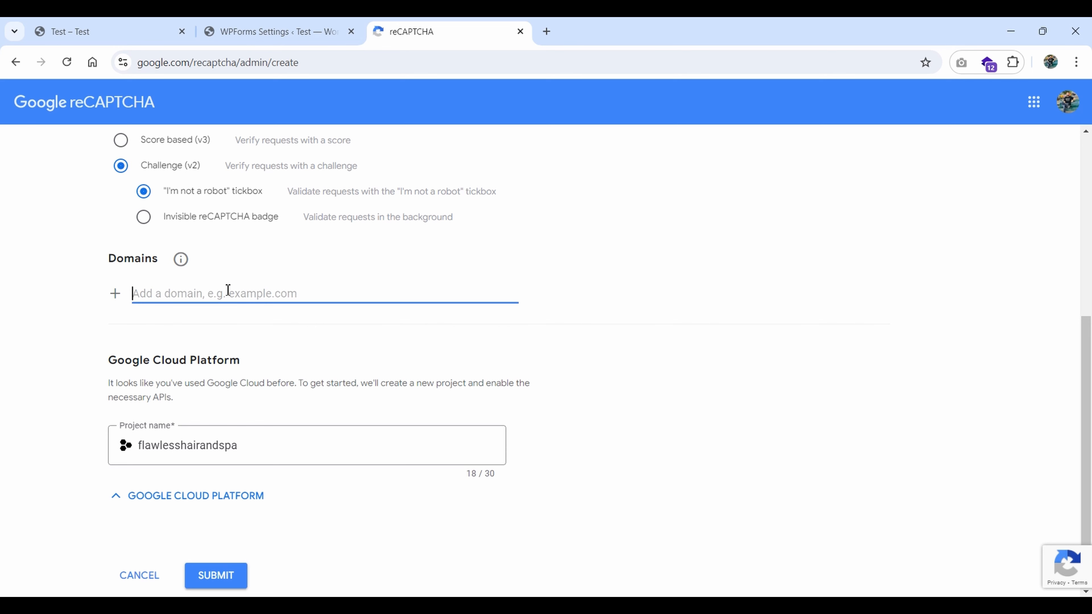
left_click(150, 35)
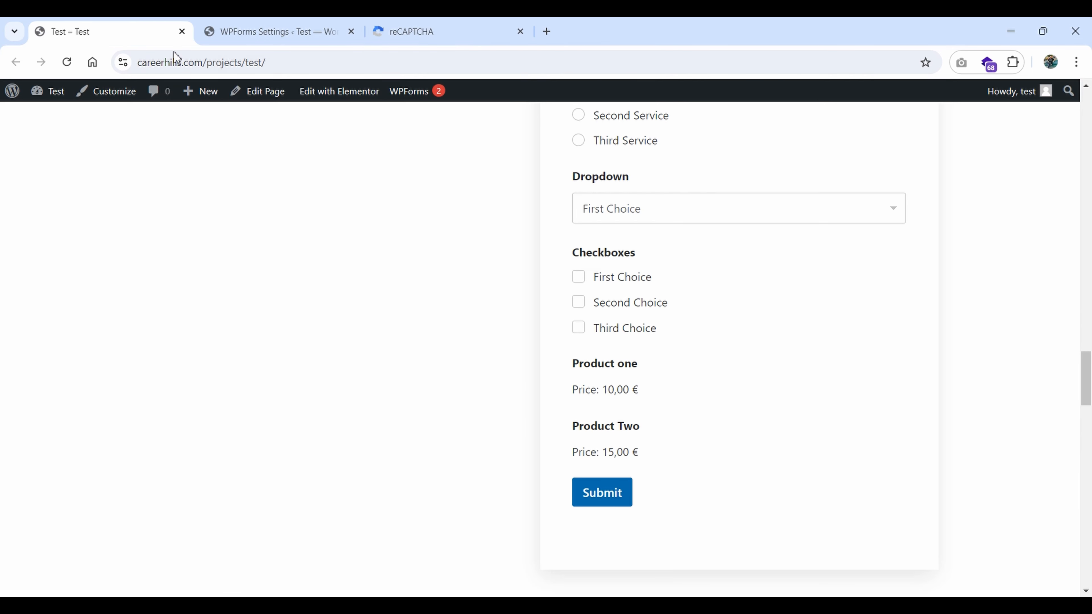
left_click(296, 68)
key("ctrl+c")
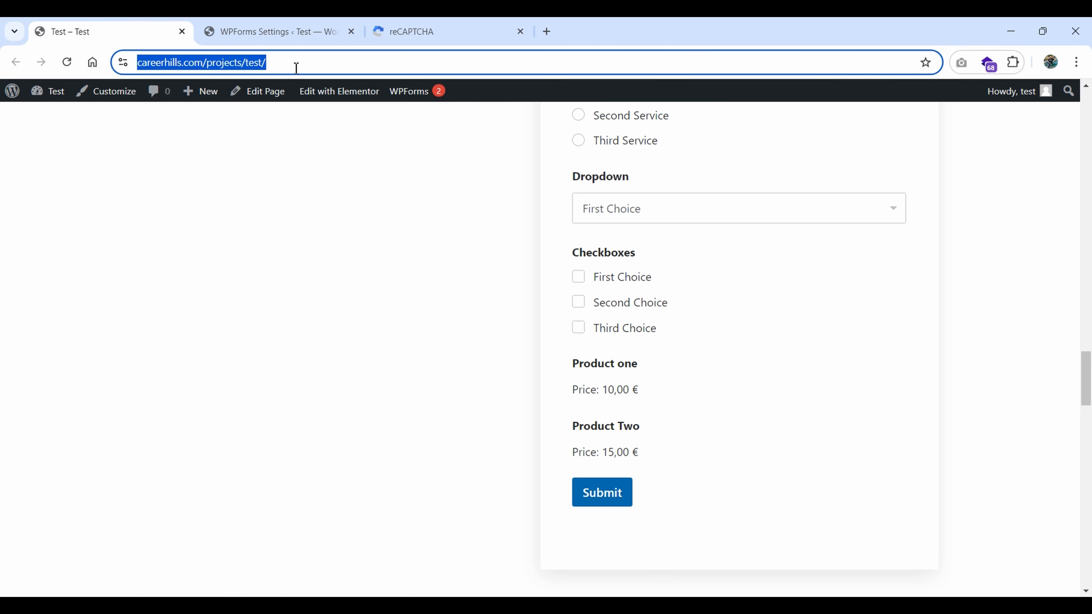
left_click(430, 23)
key("ctrl+v")
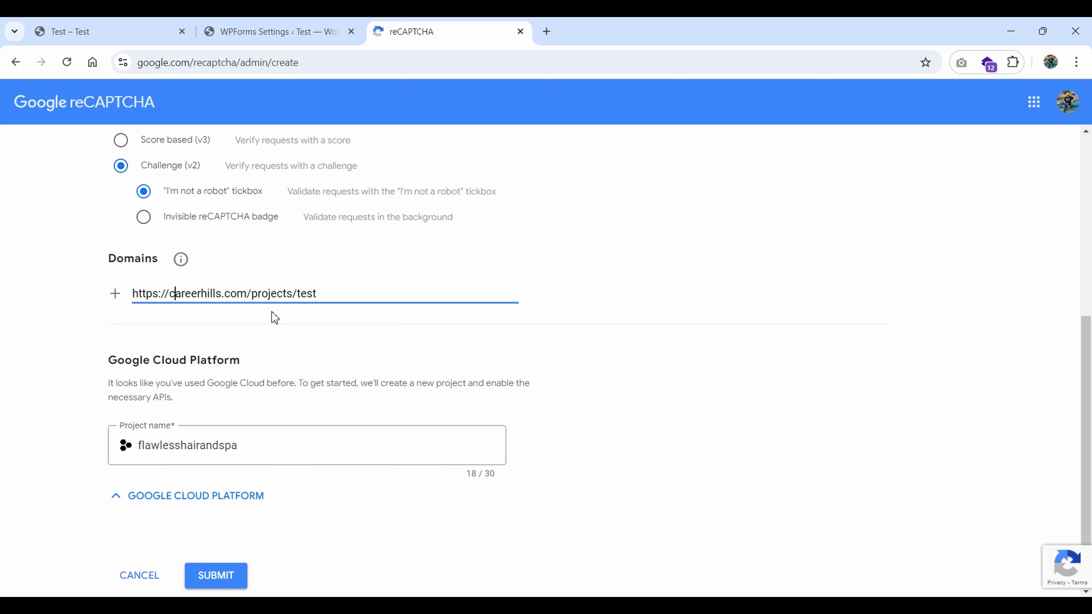
key("BackSpace")
key("BackSpace")
key("BackSpace")
key("BackSpace")
key("BackSpace")
key("BackSpace")
key("BackSpace")
key("BackSpace")
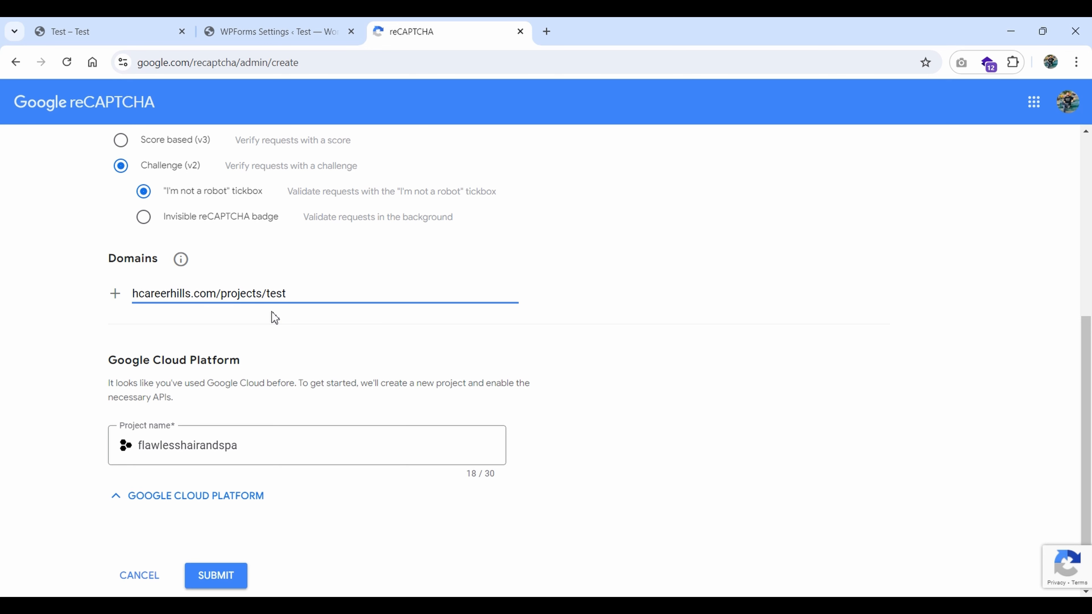
Step: Set the Google Cloud project name to "Test Site" and submit the site registration
scroll(283, 334, "down", 1)
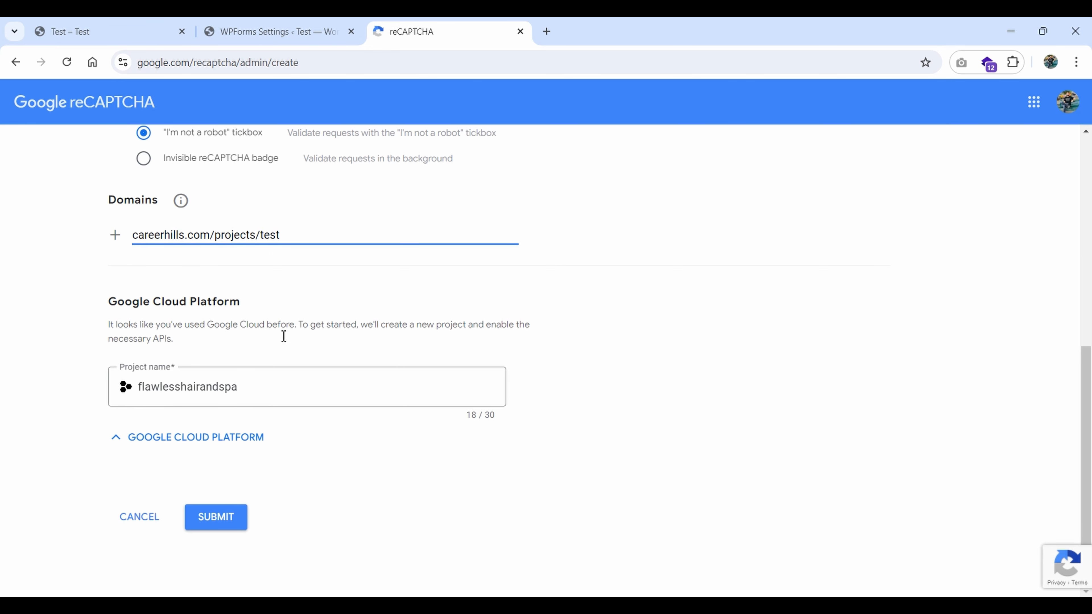
key("Tab")
type("Te")
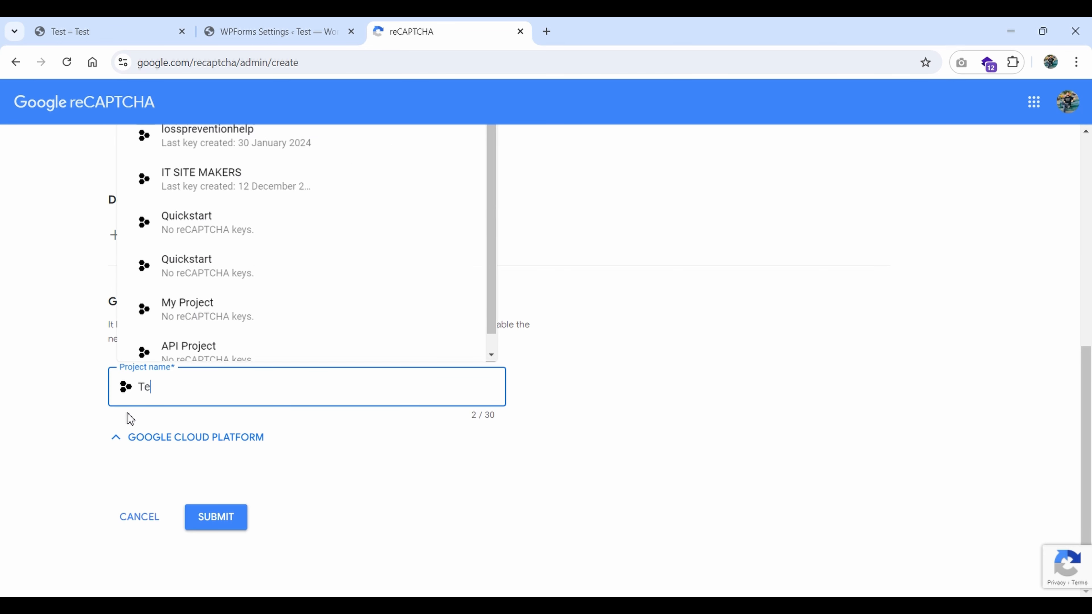
type("st Site")
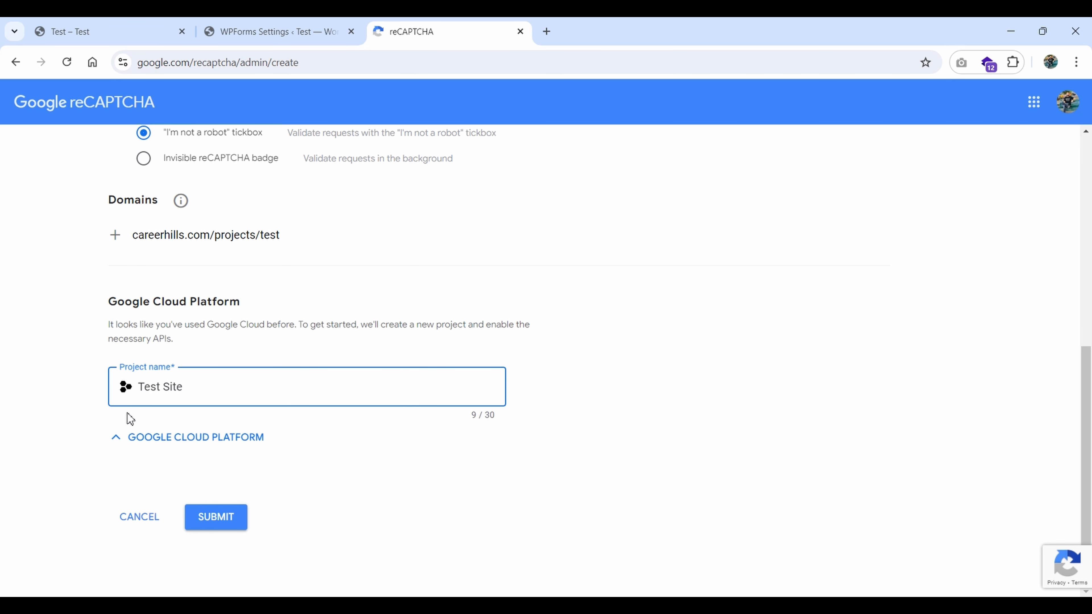
left_click(114, 438)
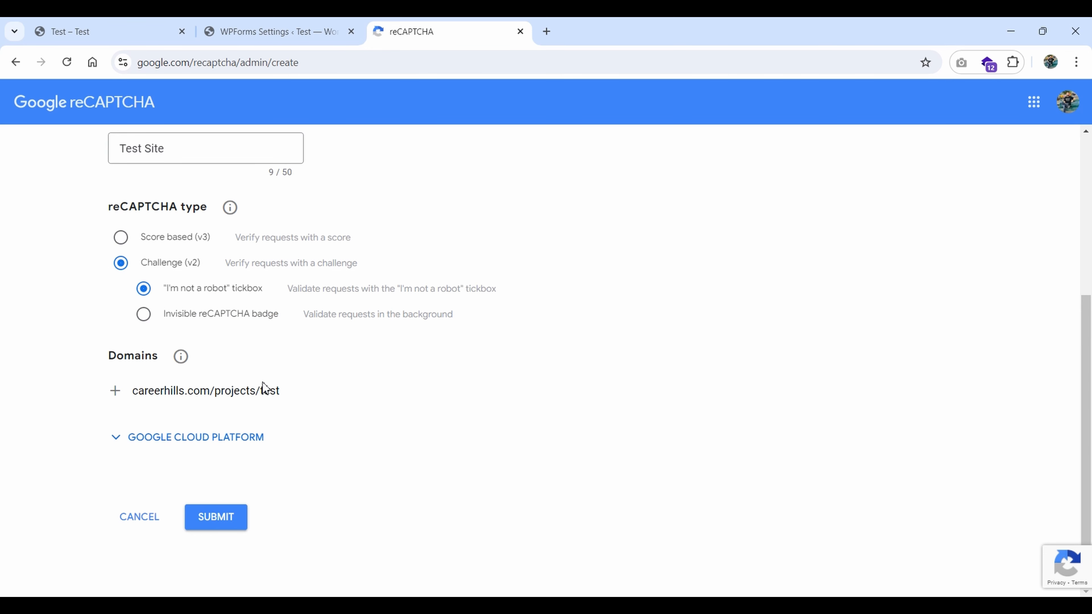
left_click(126, 438)
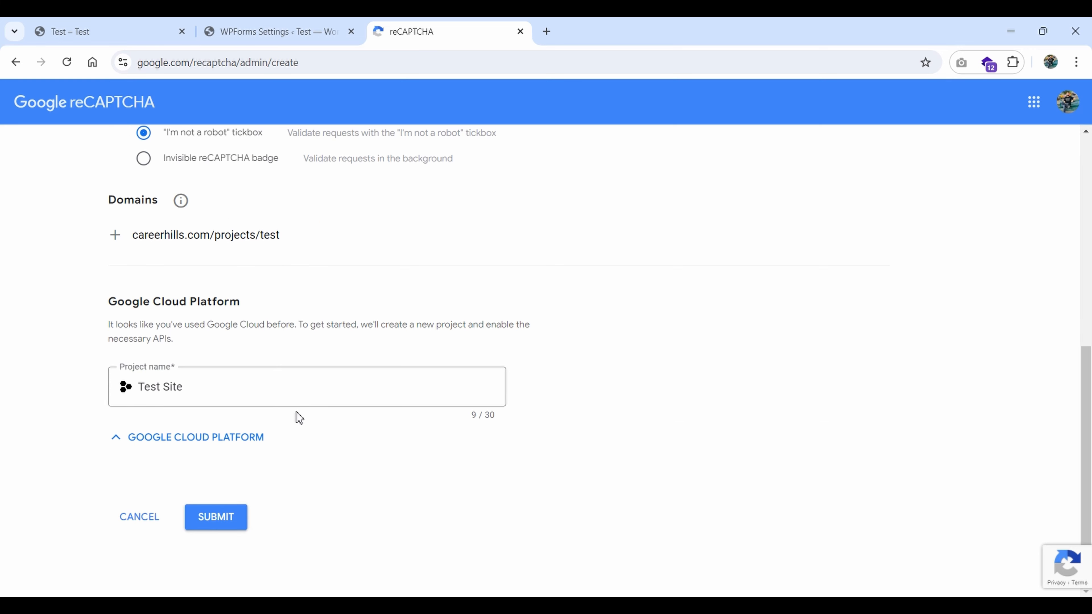
left_click(219, 519)
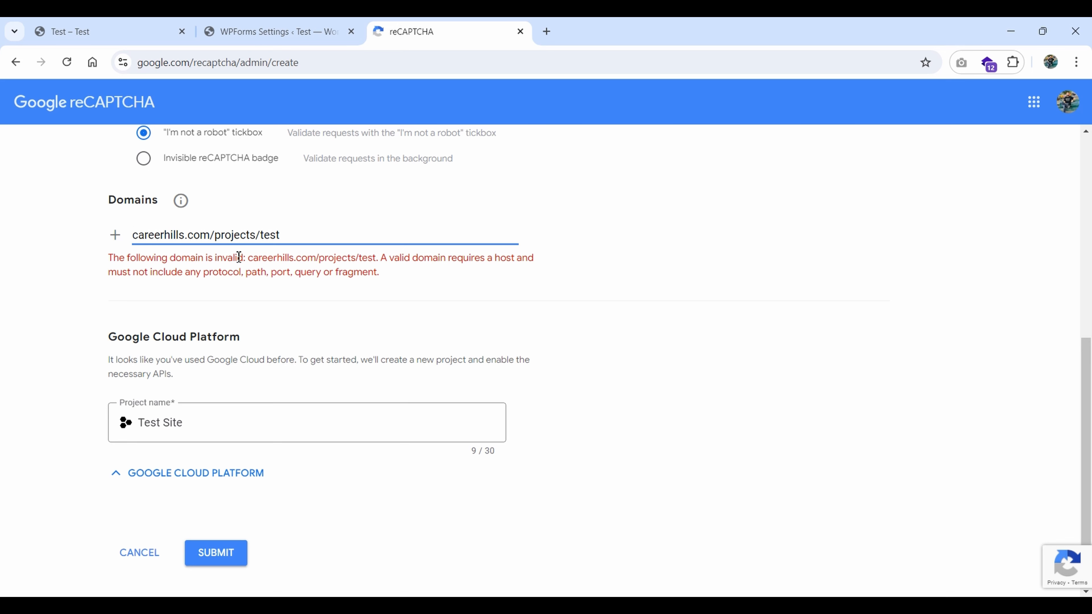
Step: Shorten the domain to careerhills.com, add it to the registration and submit the form again
left_click_drag(219, 236, 324, 236)
key("BackSpace")
key("Return")
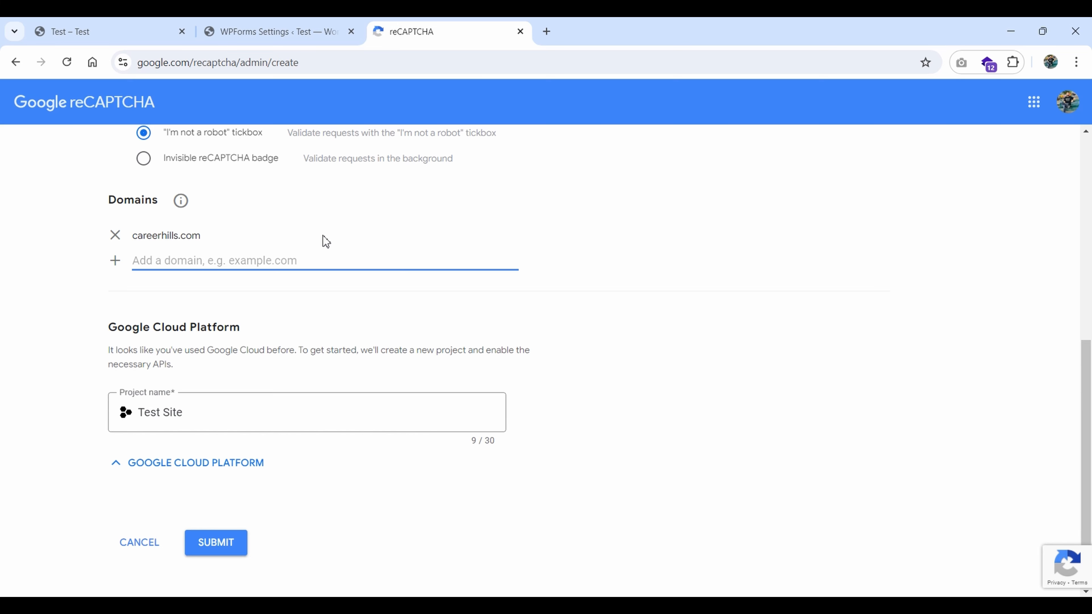
left_click(205, 555)
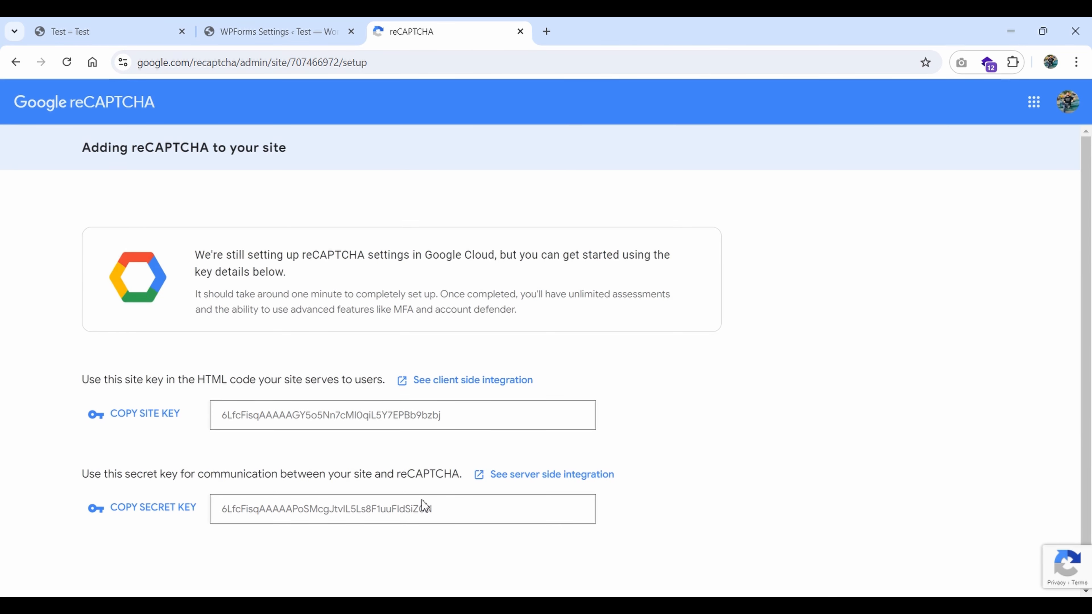
Step: Copy the generated reCAPTCHA site key and paste it into the Site Key field of the WPForms settings
left_click(145, 418)
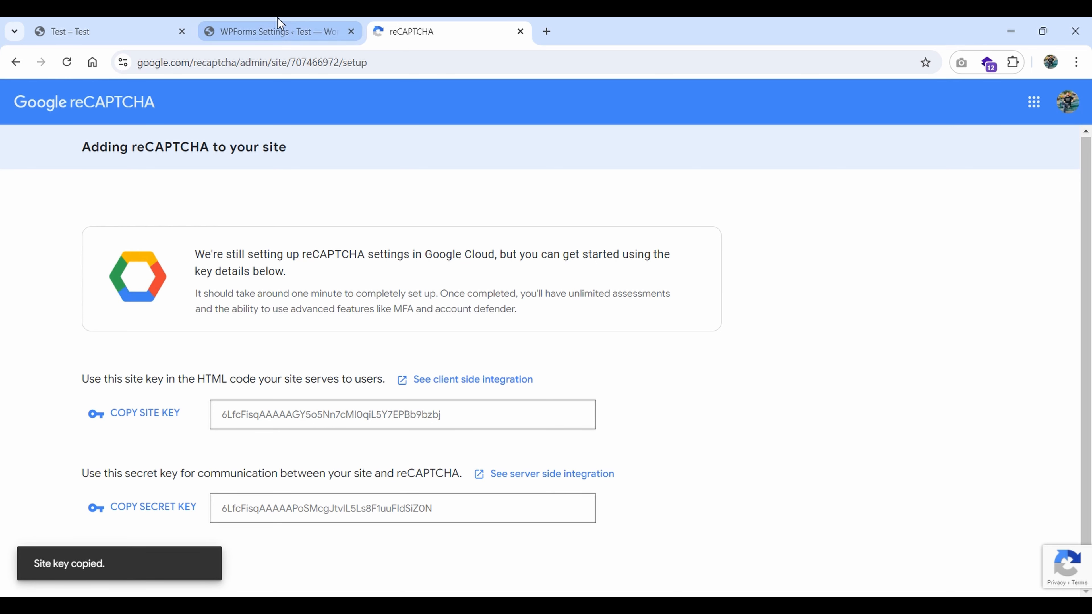
left_click(279, 27)
left_click(329, 365)
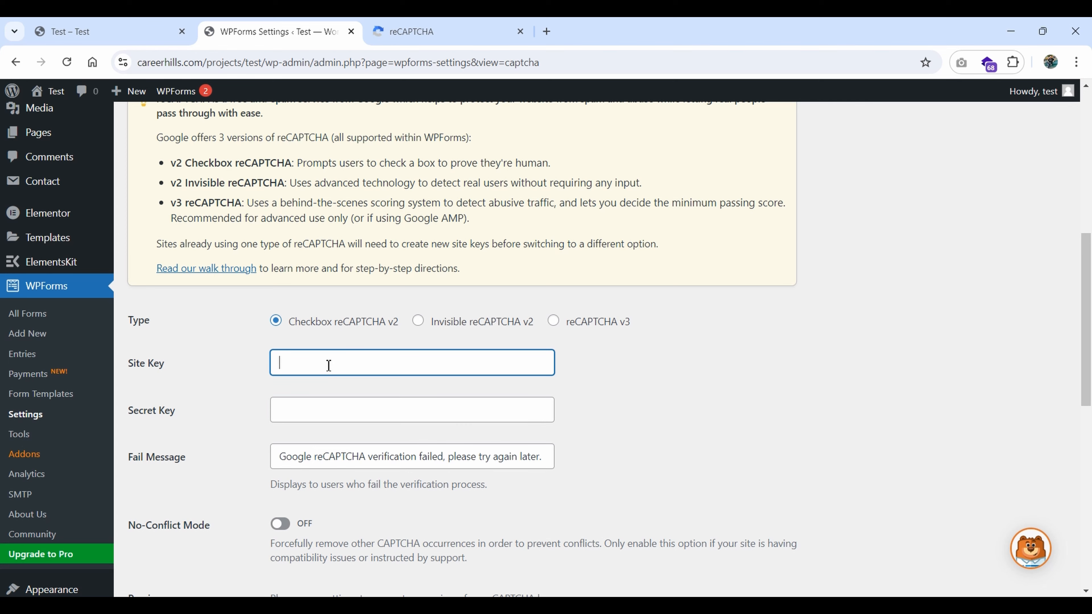
key("ctrl+v")
Step: Copy the generated reCAPTCHA secret key and paste it into the Secret Key field of the WPForms settings
left_click(408, 31)
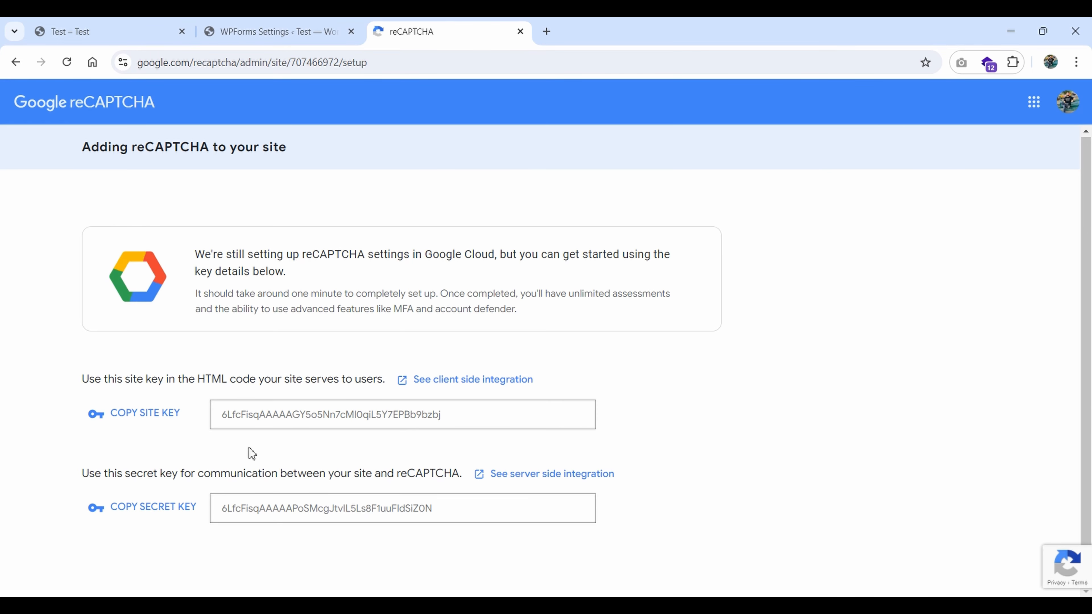
left_click(170, 519)
left_click(287, 31)
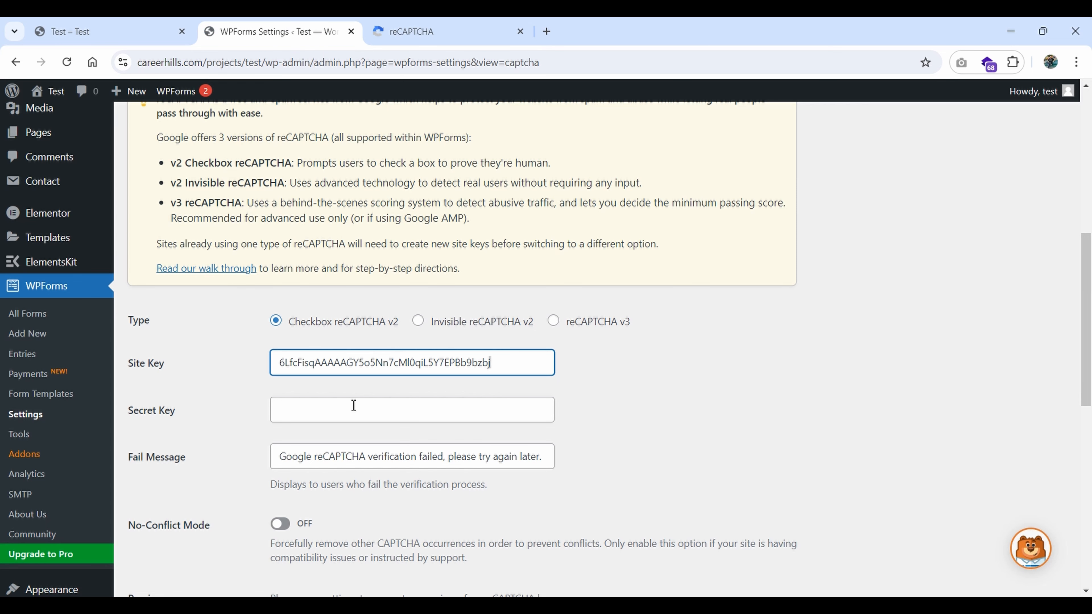
left_click(354, 409)
key("ctrl+v")
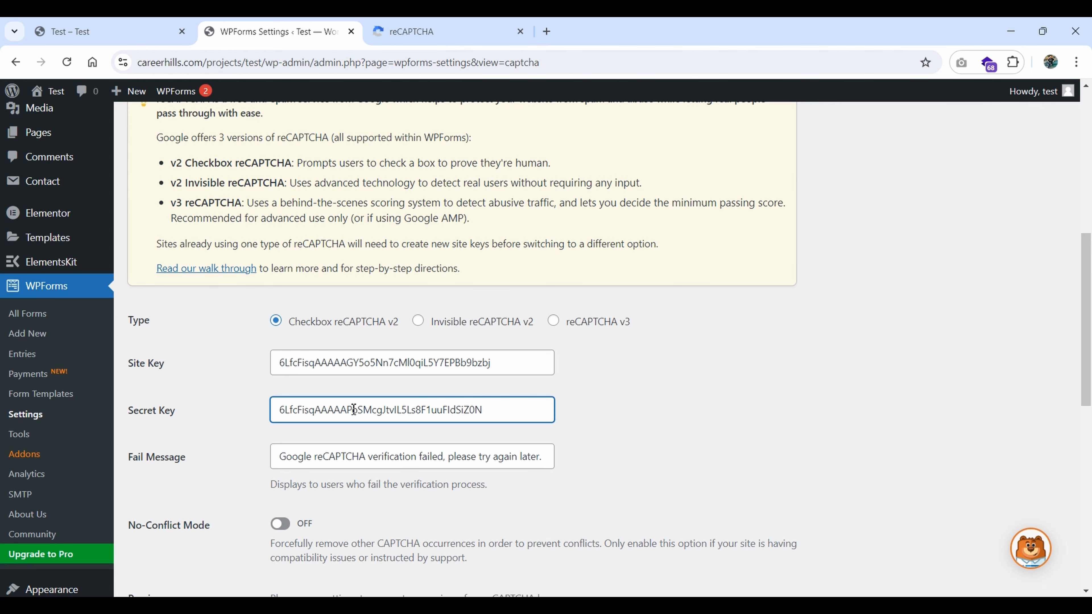
Step: Review the Fail Message and No-Conflict Mode options, save the reCAPTCHA settings and check the captcha preview
scroll(247, 402, "down", 3)
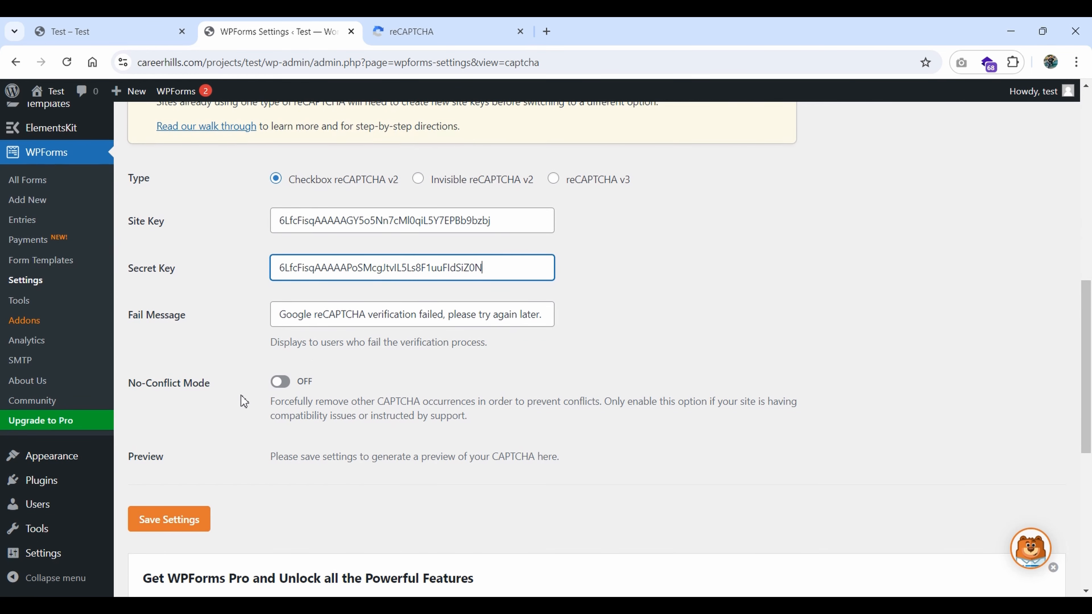
left_click(186, 322)
left_click(352, 318)
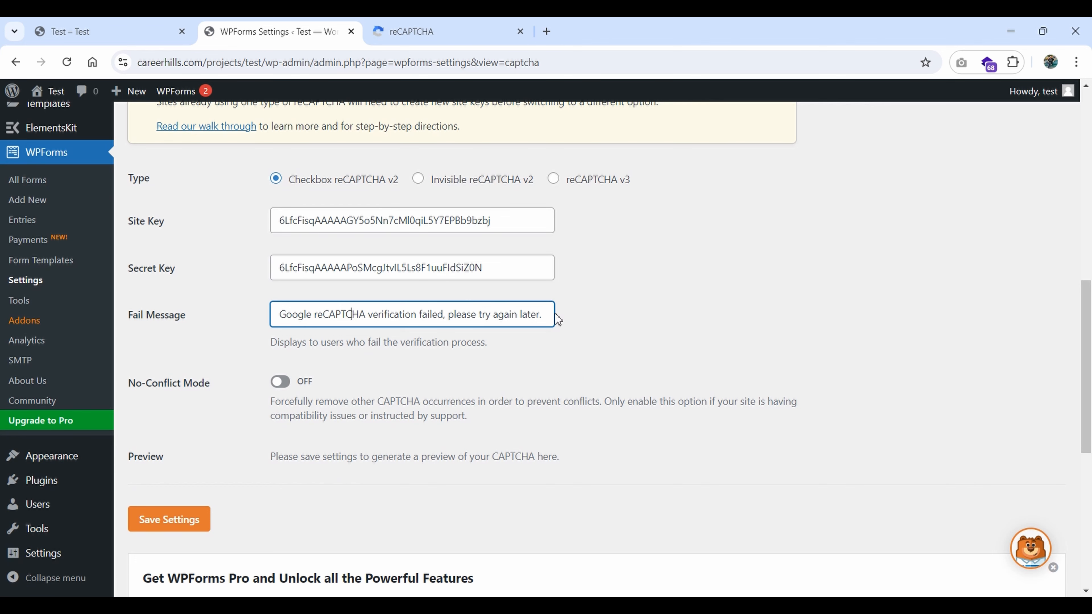
left_click_drag(543, 318, 273, 344)
left_click(223, 337)
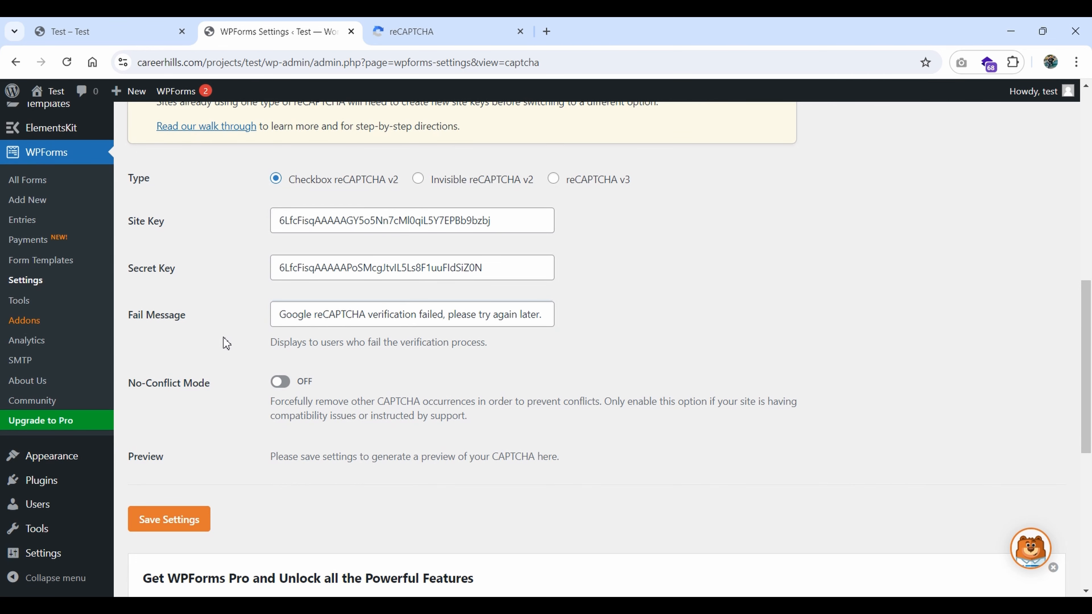
scroll(472, 327, "down", 2)
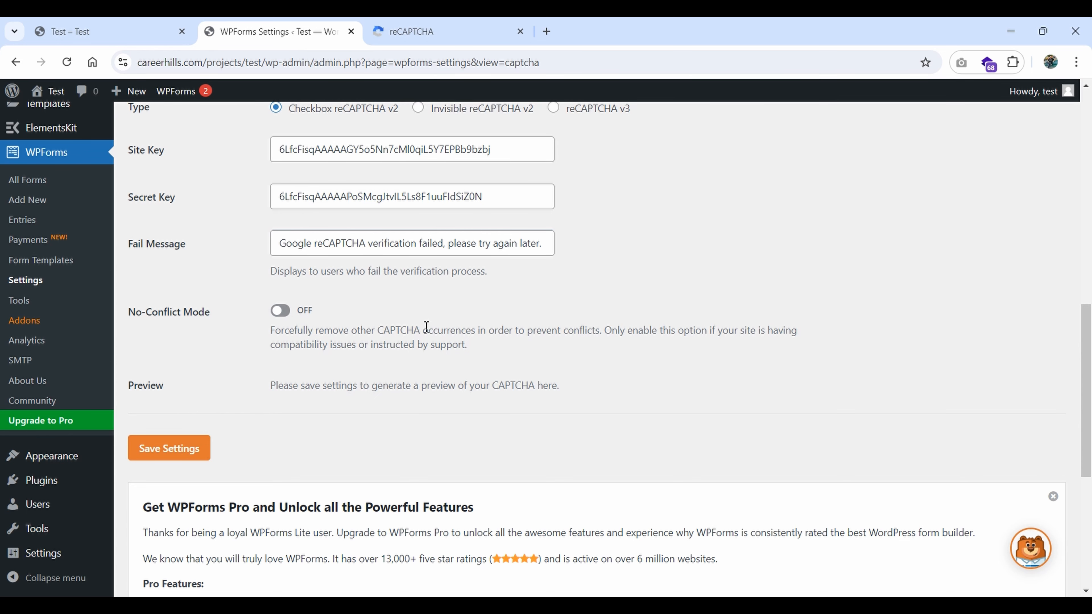
scroll(426, 327, "down", 2)
left_click(186, 379)
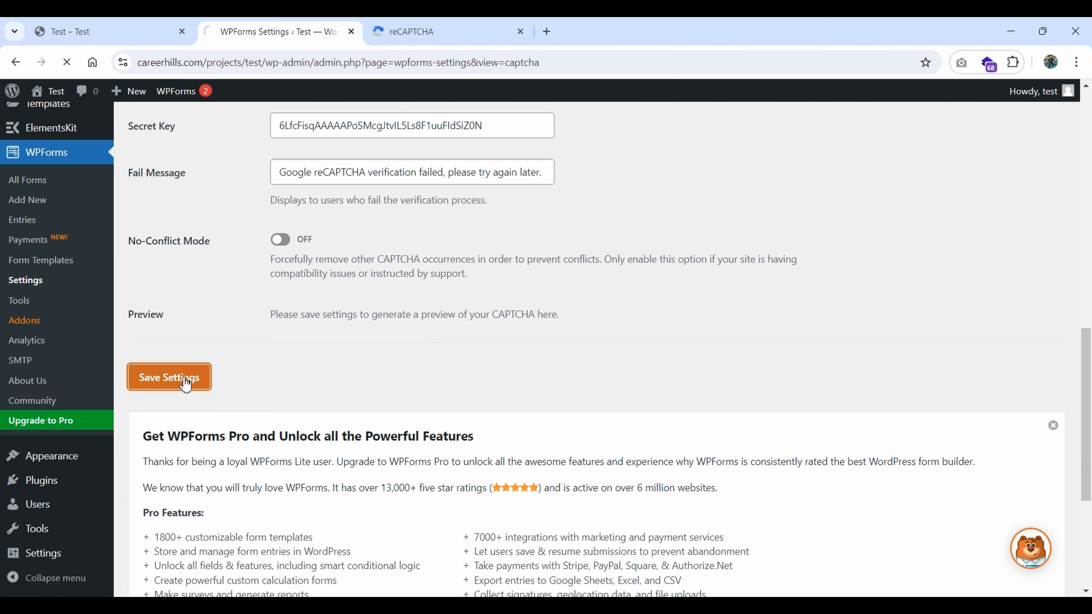
scroll(412, 340, "down", 5)
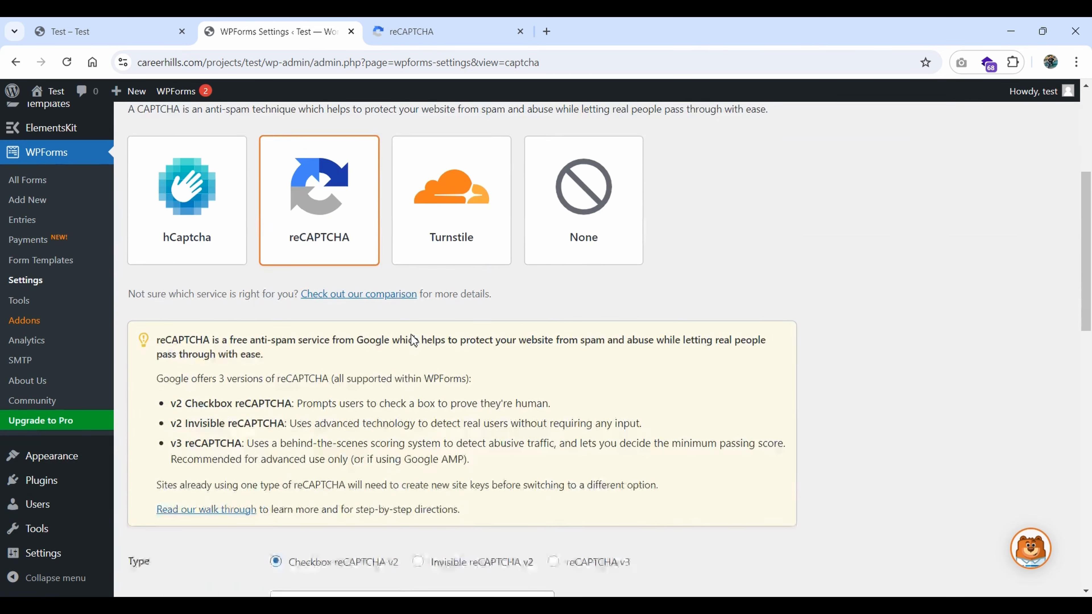
scroll(411, 335, "down", 8)
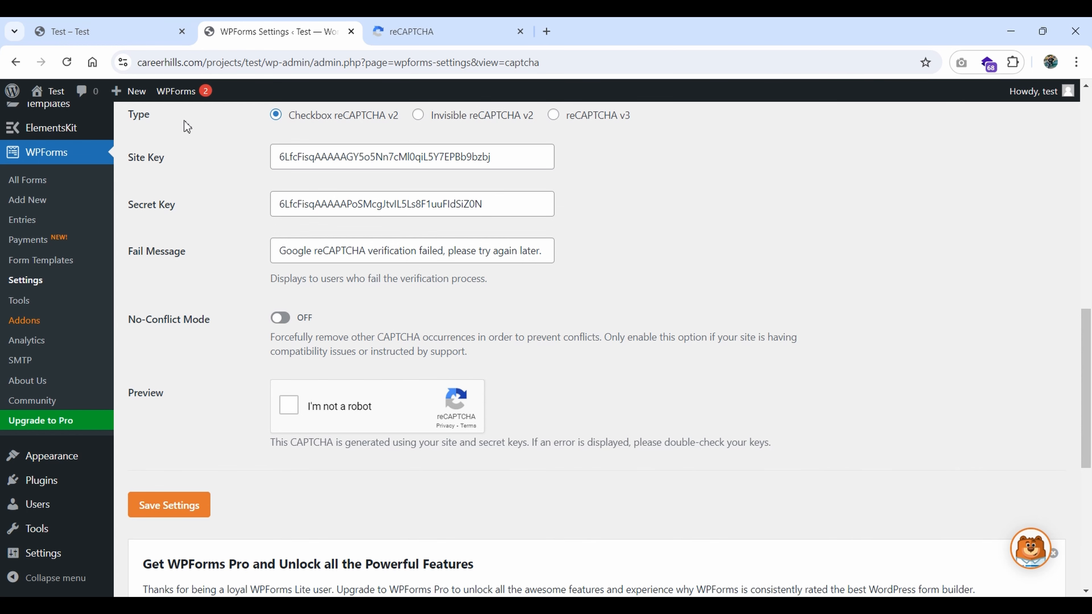
Step: Reload the Test page and inspect its Make an Appointment form for the reCAPTCHA checkbox
left_click(121, 27)
scroll(705, 322, "up", 4)
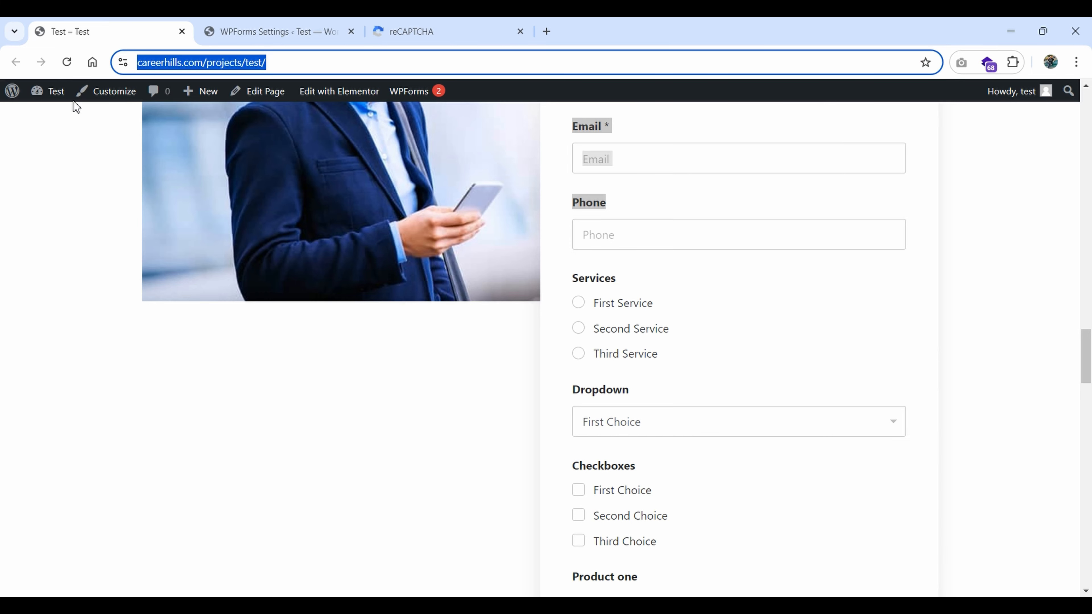
left_click(68, 64)
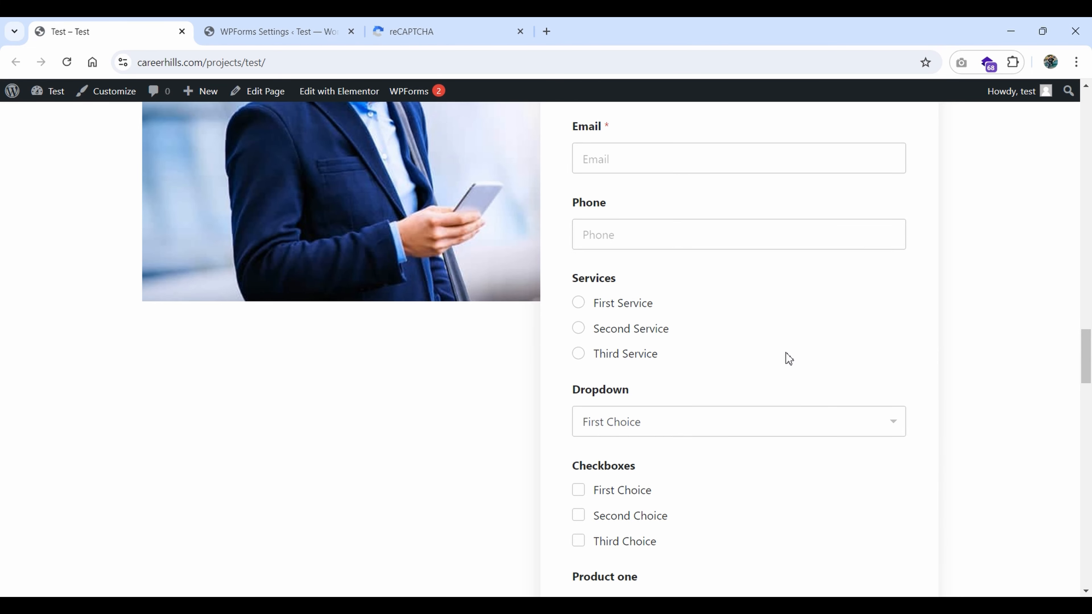
scroll(810, 373, "down", 12)
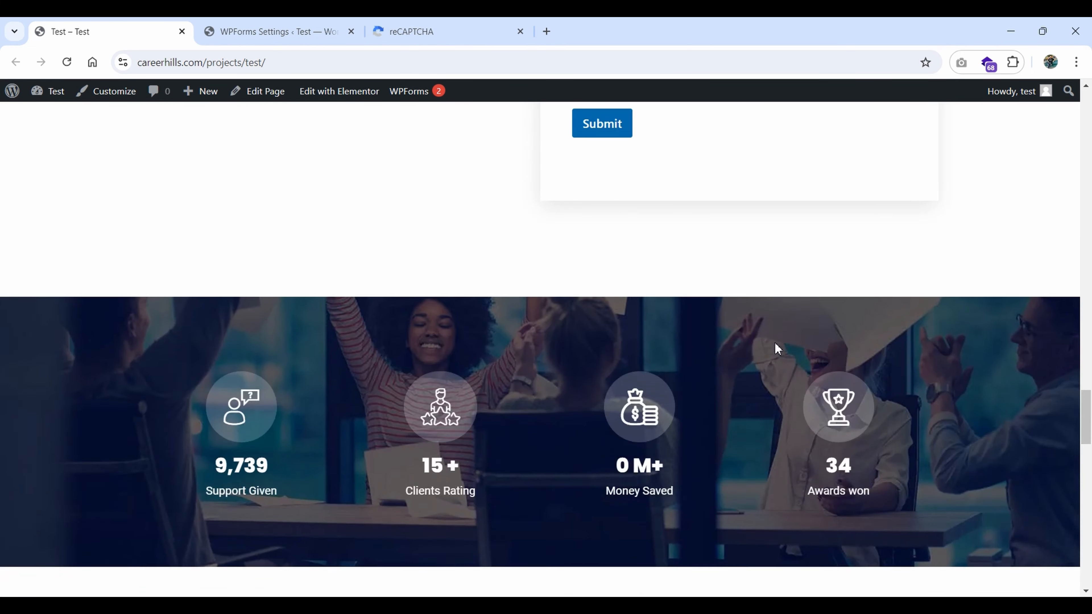
scroll(775, 346, "up", 20)
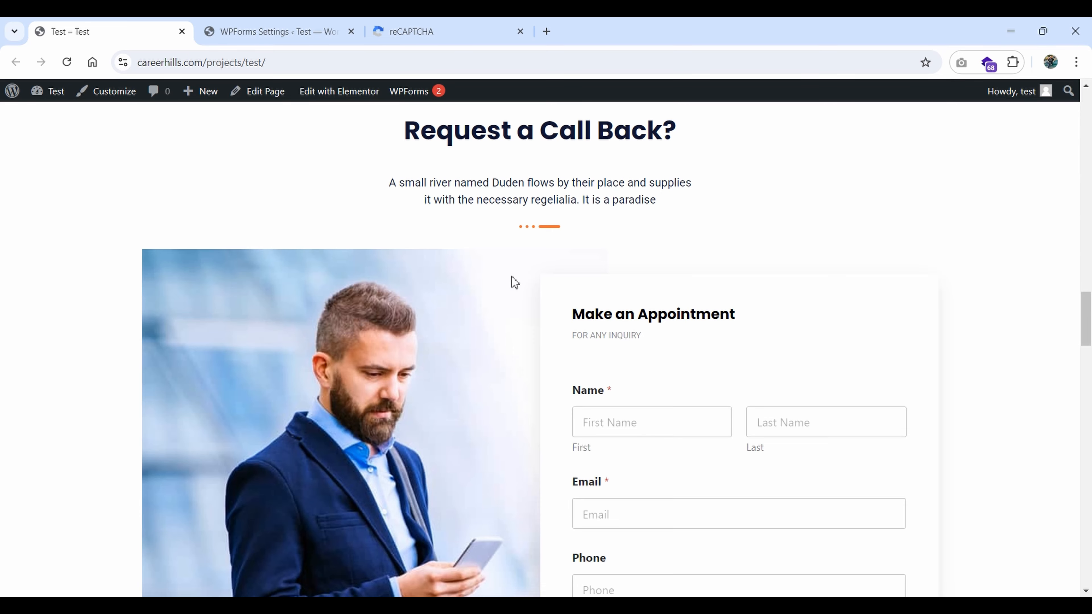
scroll(576, 328, "down", 10)
Step: Return to WPForms, list all forms and open the Contact Form for editing in the form builder
left_click(267, 31)
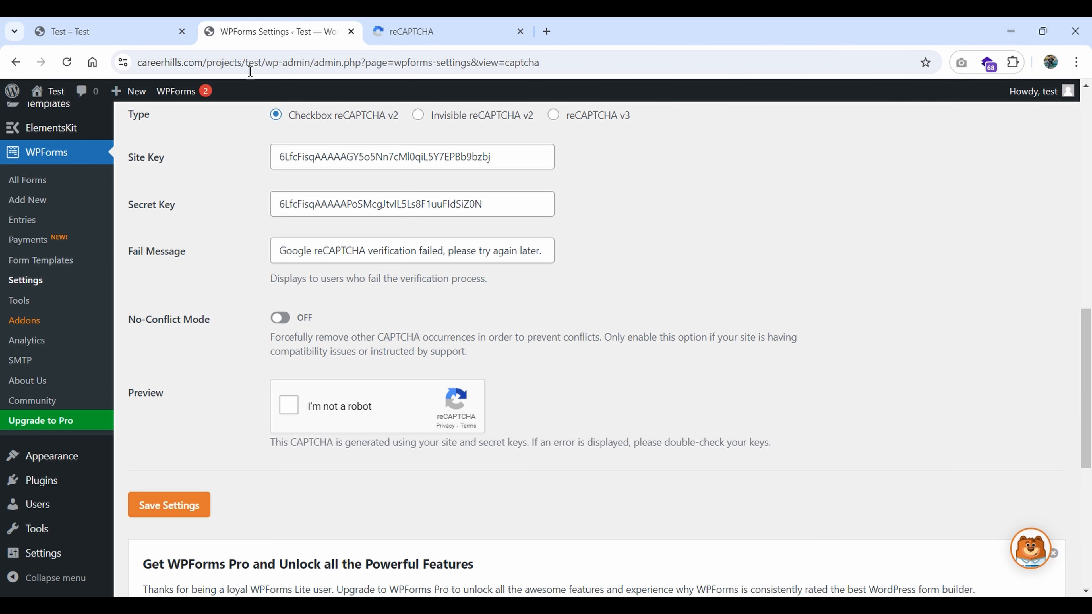
scroll(409, 323, "up", 10)
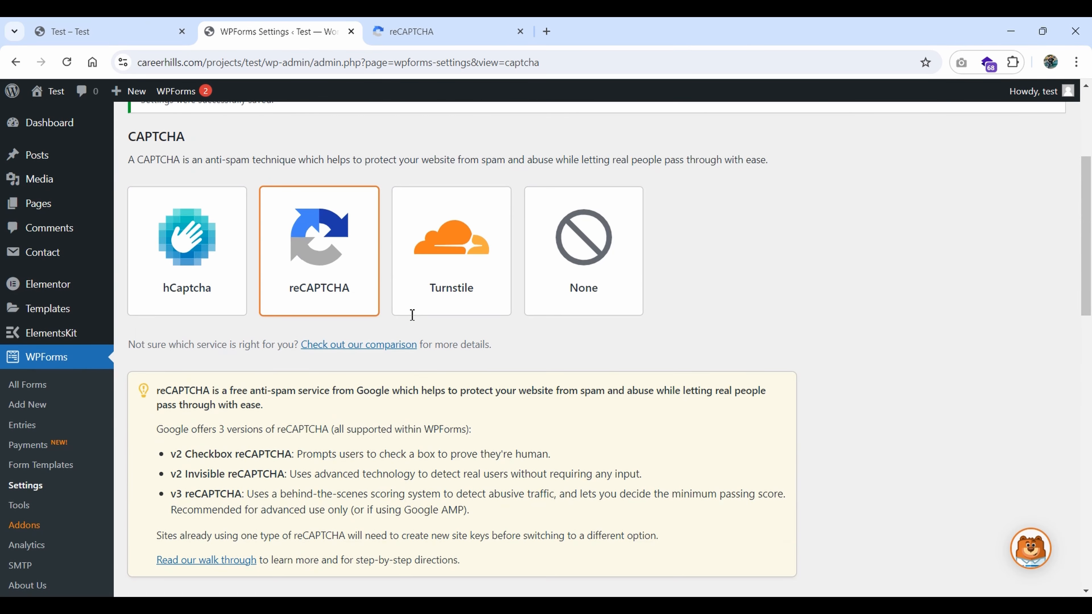
scroll(74, 376, "down", 1)
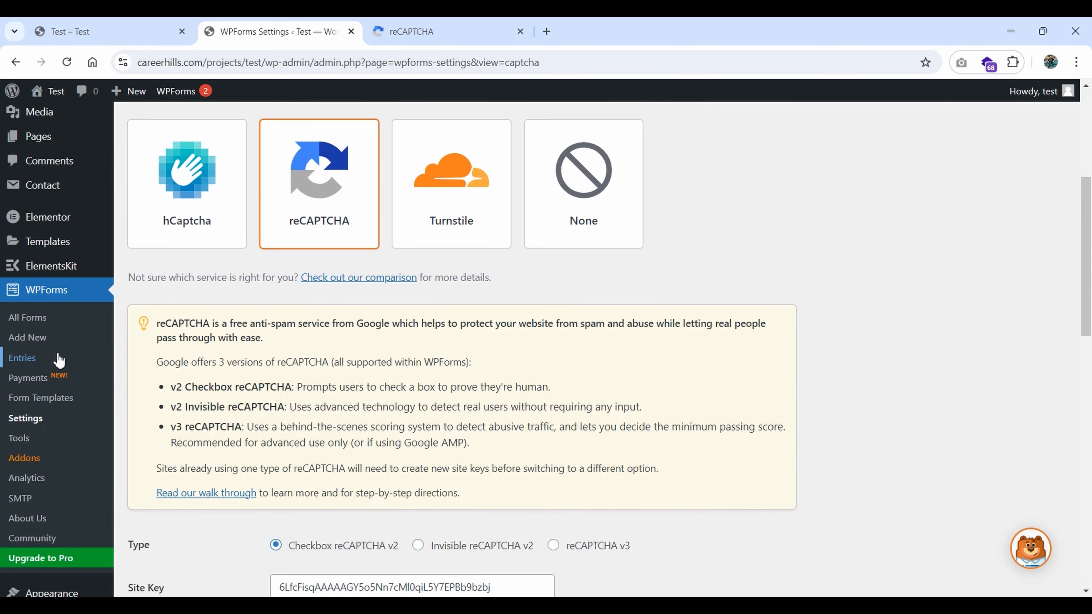
scroll(64, 357, "up", 1)
scroll(74, 327, "down", 3)
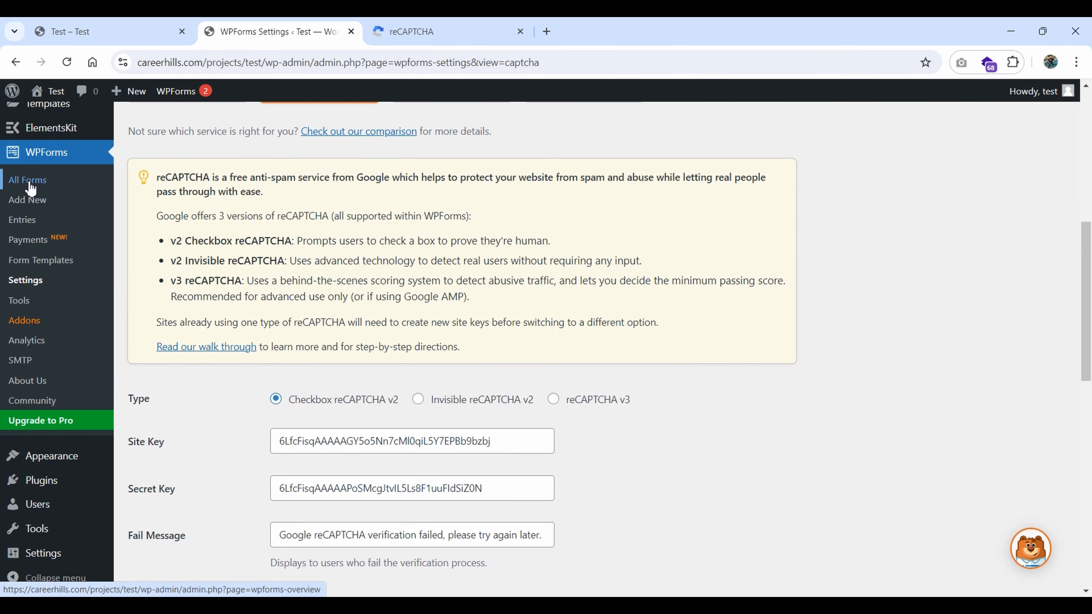
scroll(317, 287, "down", 5)
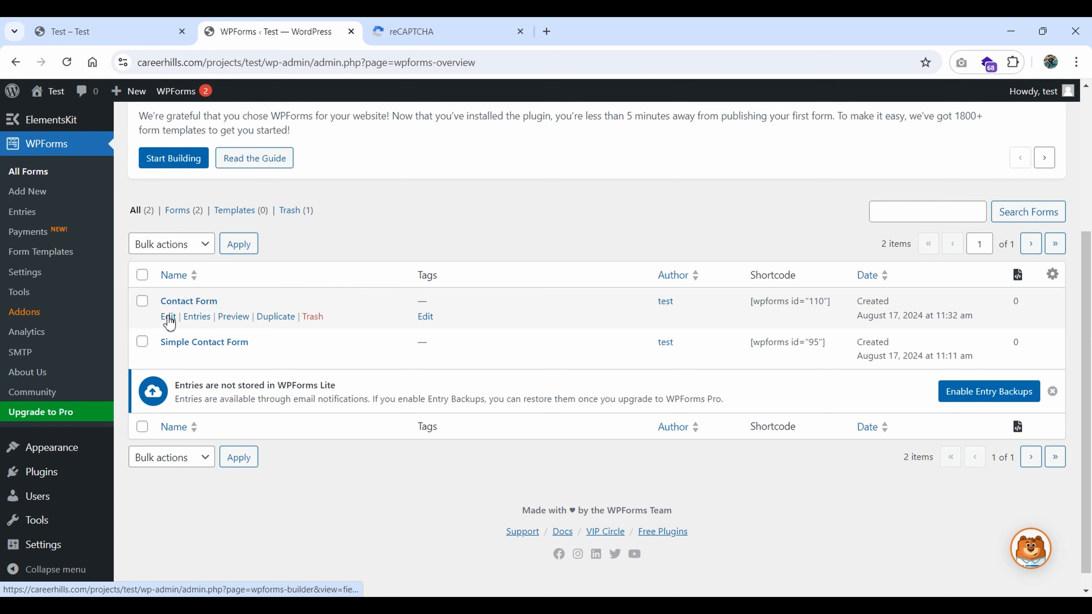
left_click(168, 318)
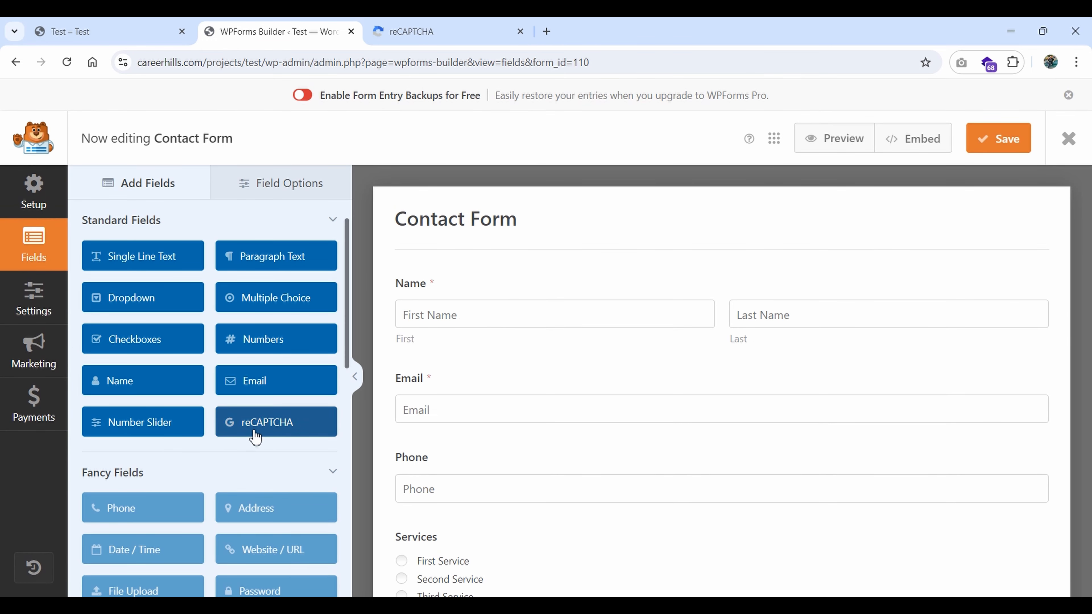
Step: Enable Google Checkbox v2 reCAPTCHA on the Contact Form, acknowledge the notice and save the form
scroll(908, 368, "down", 10)
scroll(917, 368, "up", 10)
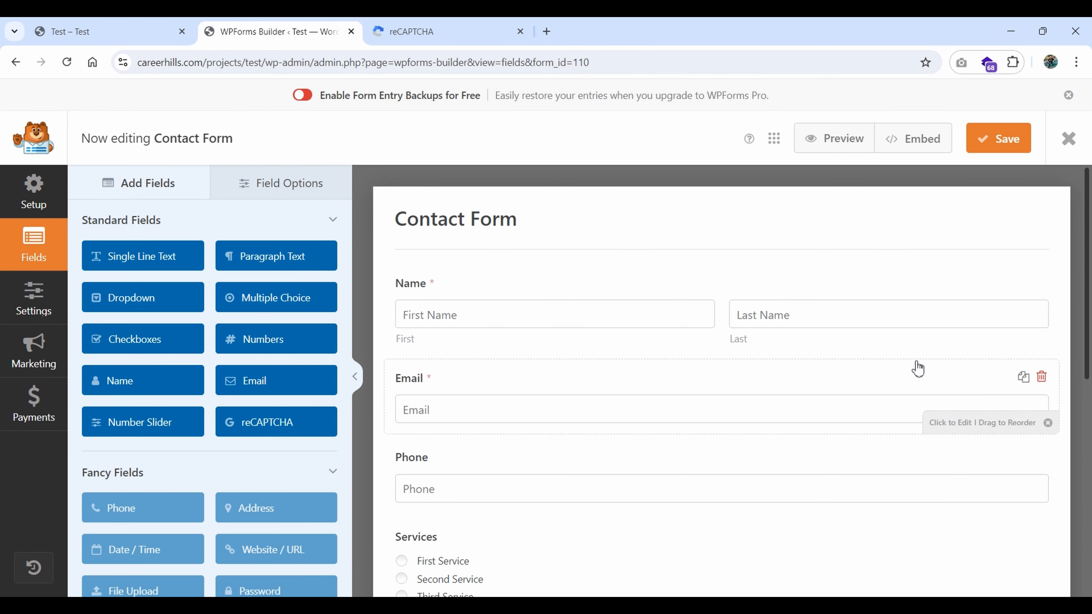
left_click(282, 439)
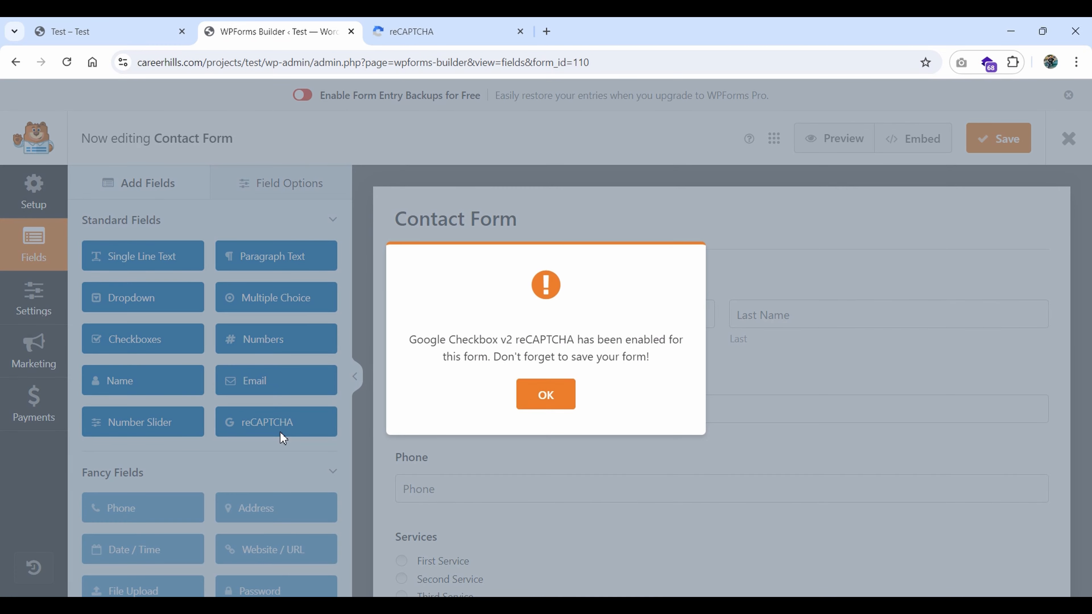
left_click(540, 397)
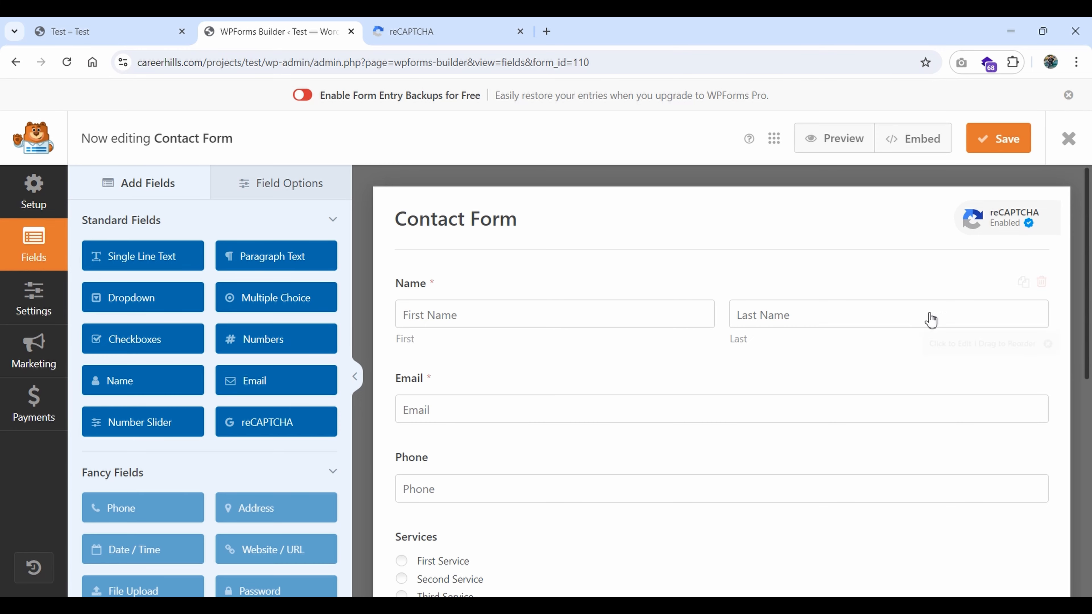
scroll(858, 361, "down", 5)
scroll(858, 361, "up", 5)
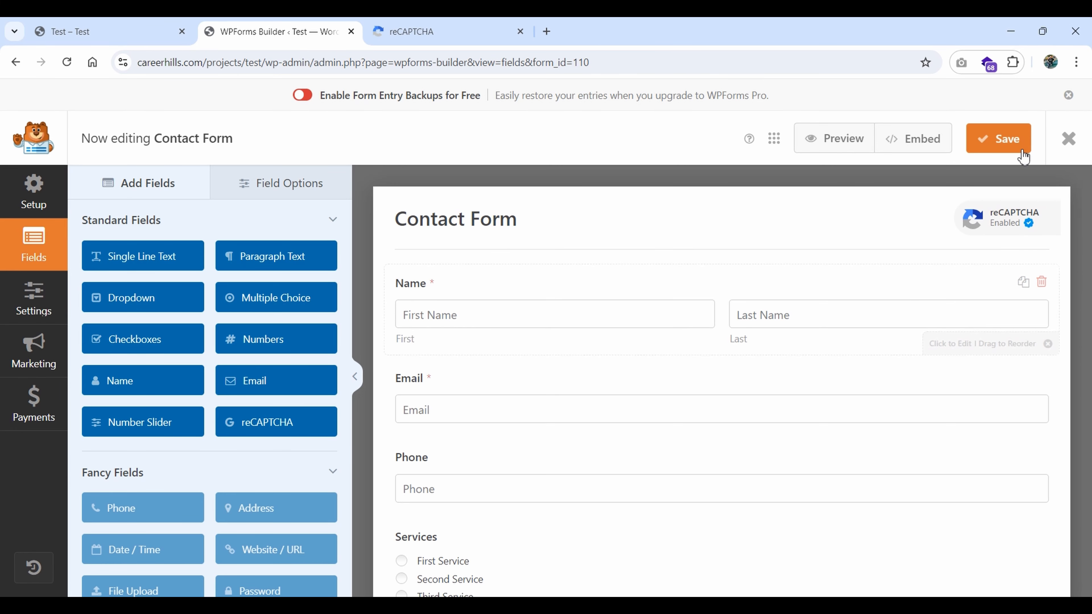
left_click(998, 146)
Step: Switch to the Test page, reload it and inspect the end of the Make an Appointment form for the reCAPTCHA checkbox
left_click(103, 31)
scroll(684, 320, "up", 10)
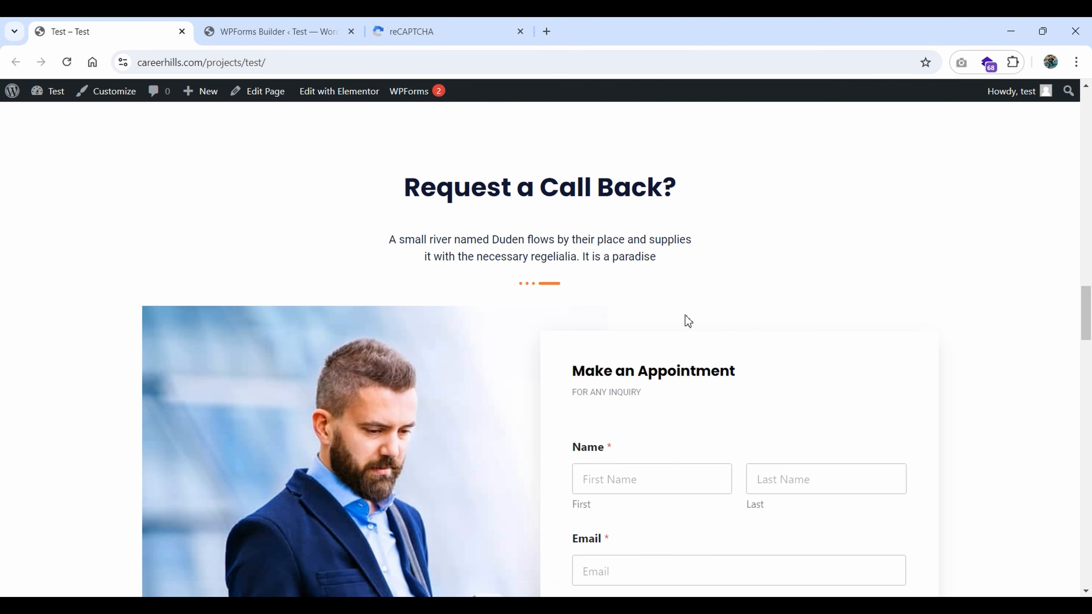
left_click(67, 63)
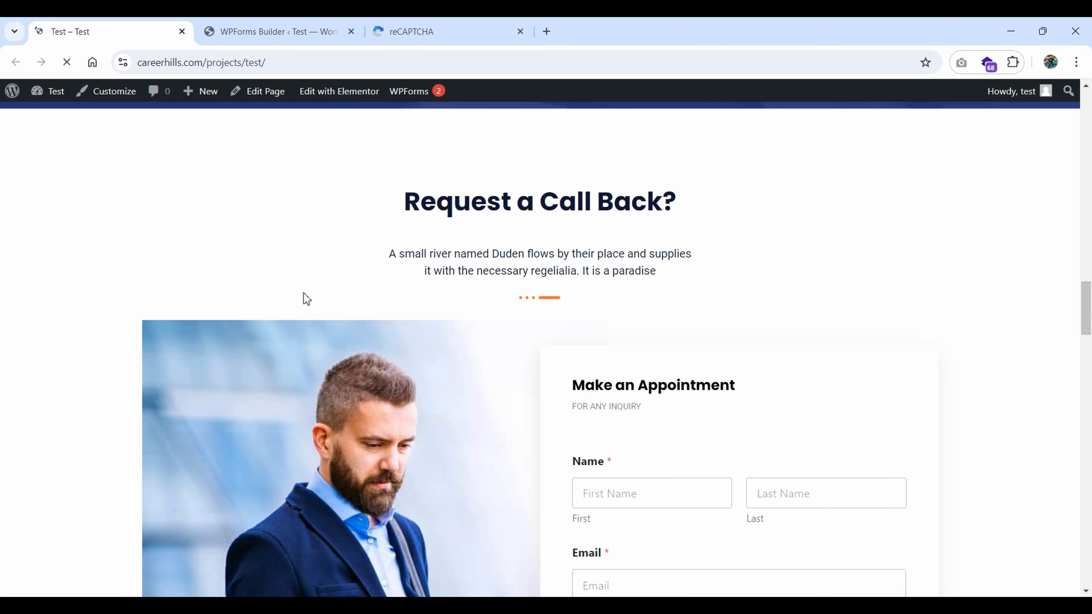
scroll(697, 340, "down", 15)
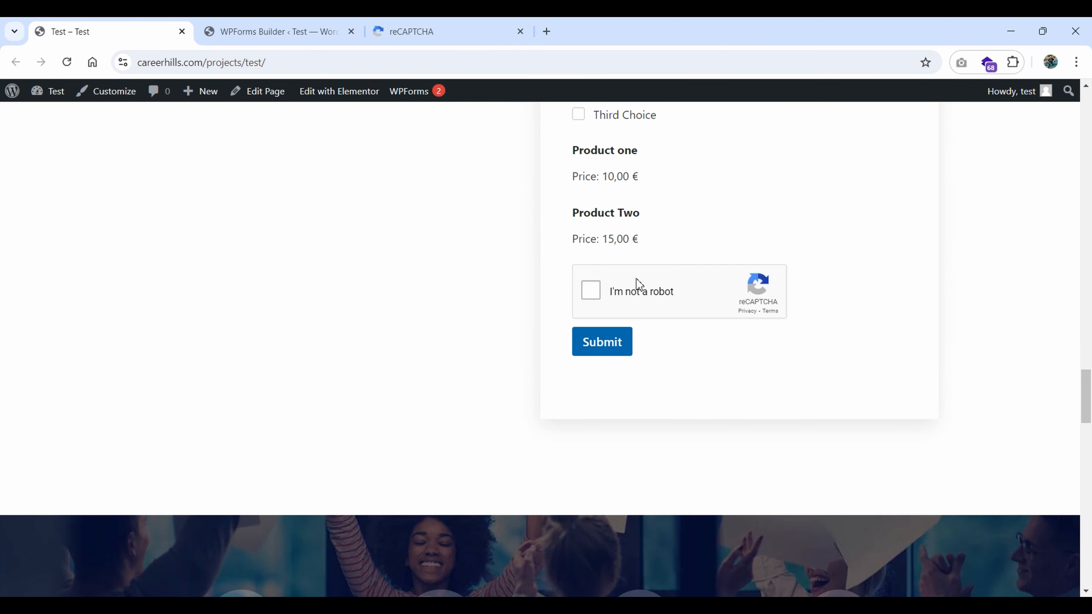
scroll(726, 376, "up", 2)
scroll(725, 375, "down", 1)
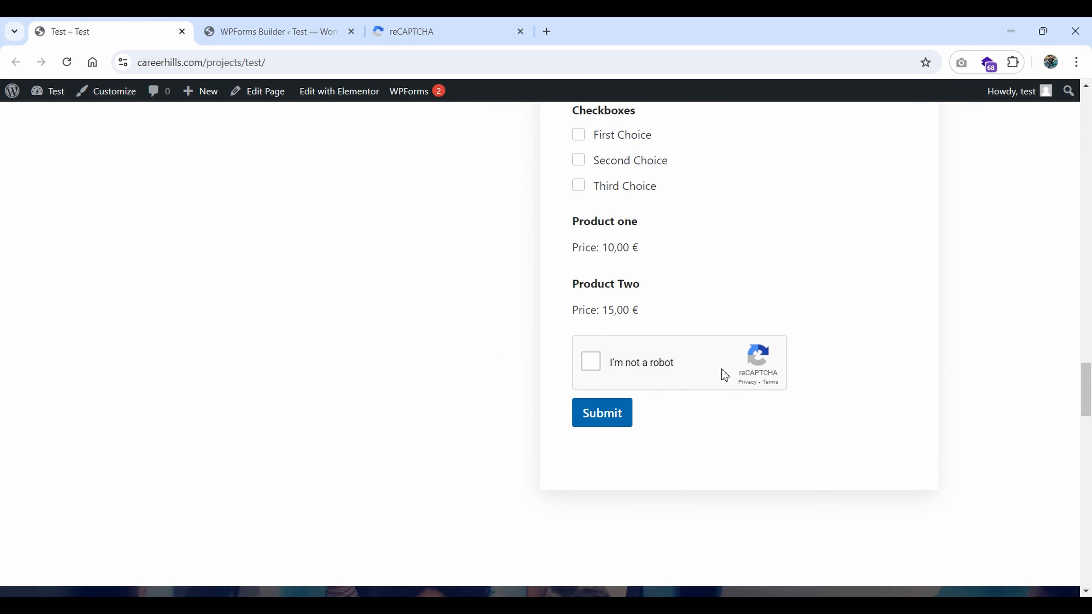
Step: Tick the "I'm not a robot" checkbox in the Make an Appointment form and look over the form's fields
left_click(589, 365)
scroll(736, 411, "up", 8)
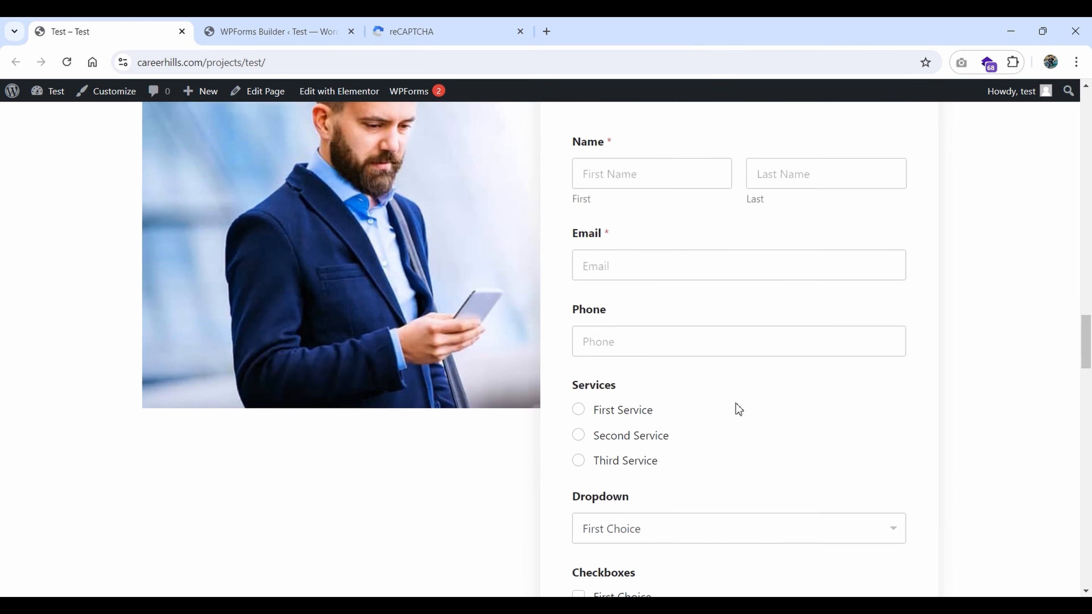
scroll(737, 408, "down", 9)
scroll(740, 401, "up", 12)
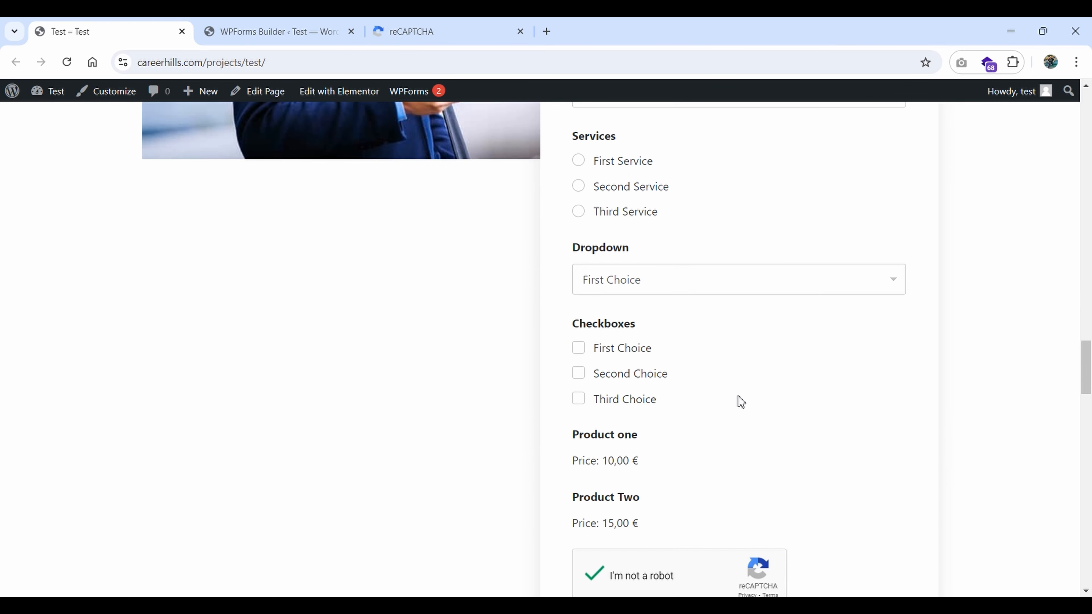
scroll(740, 401, "down", 10)
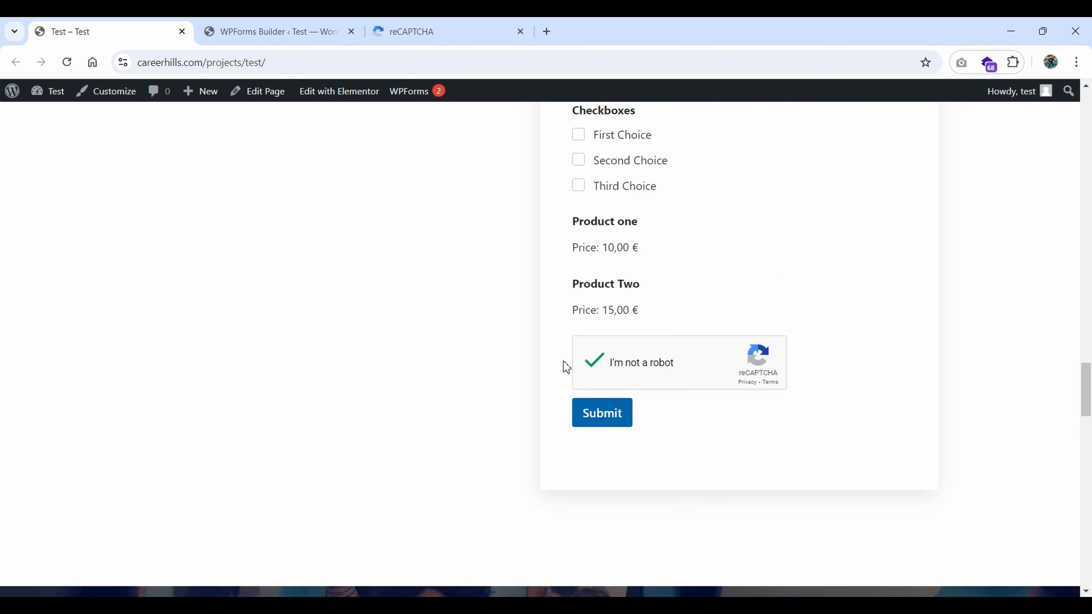
scroll(688, 373, "up", 5)
scroll(694, 355, "down", 5)
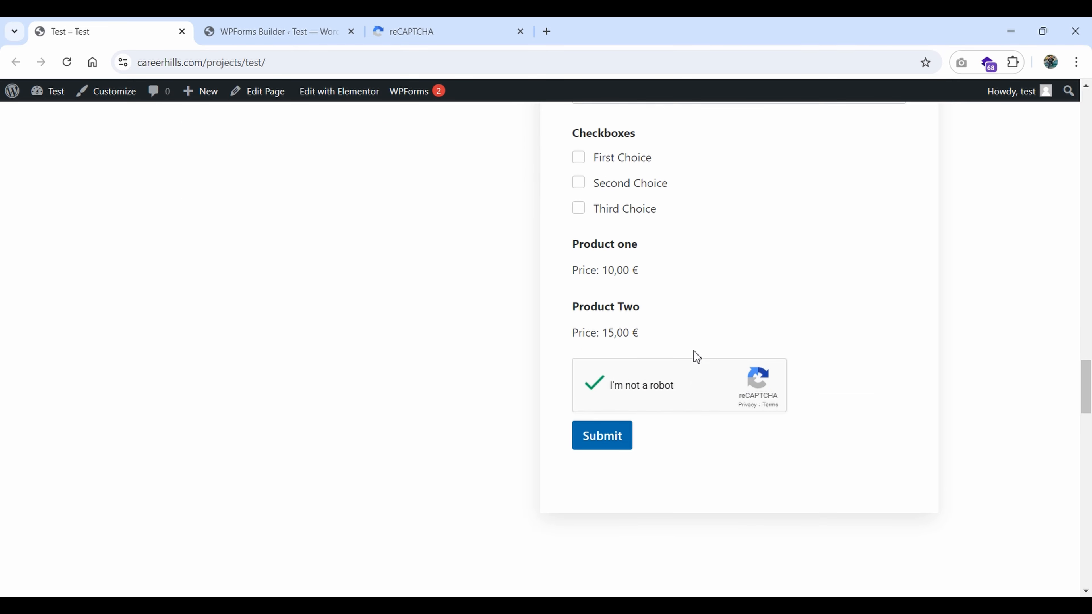